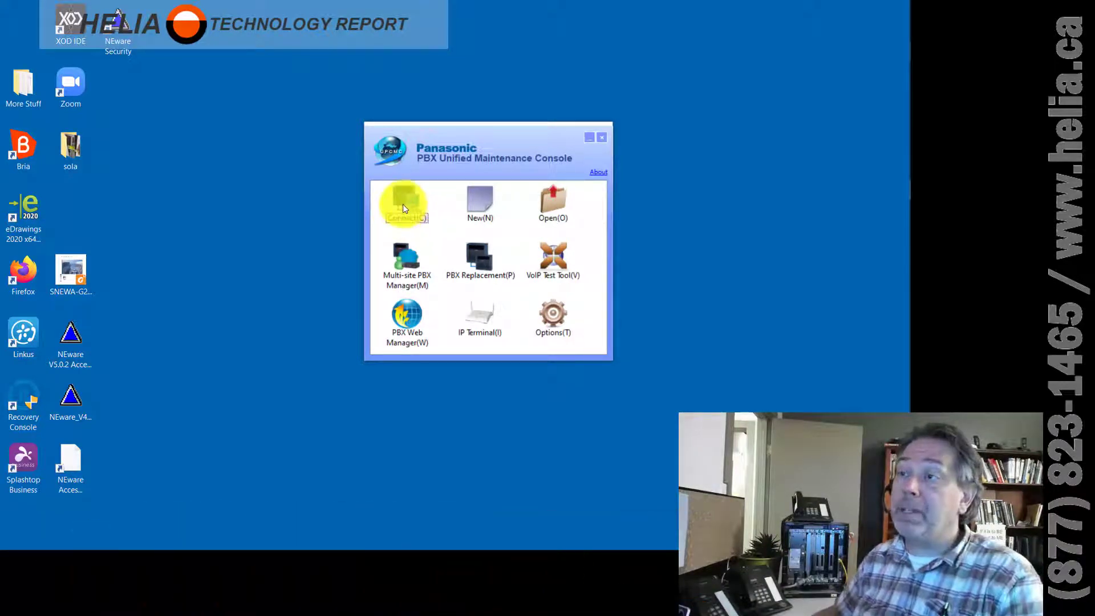
- Connect to the Test TDE100-200 PBX, saving the connection profile changes
{"action": "left_click", "coordinate": [405, 204]}
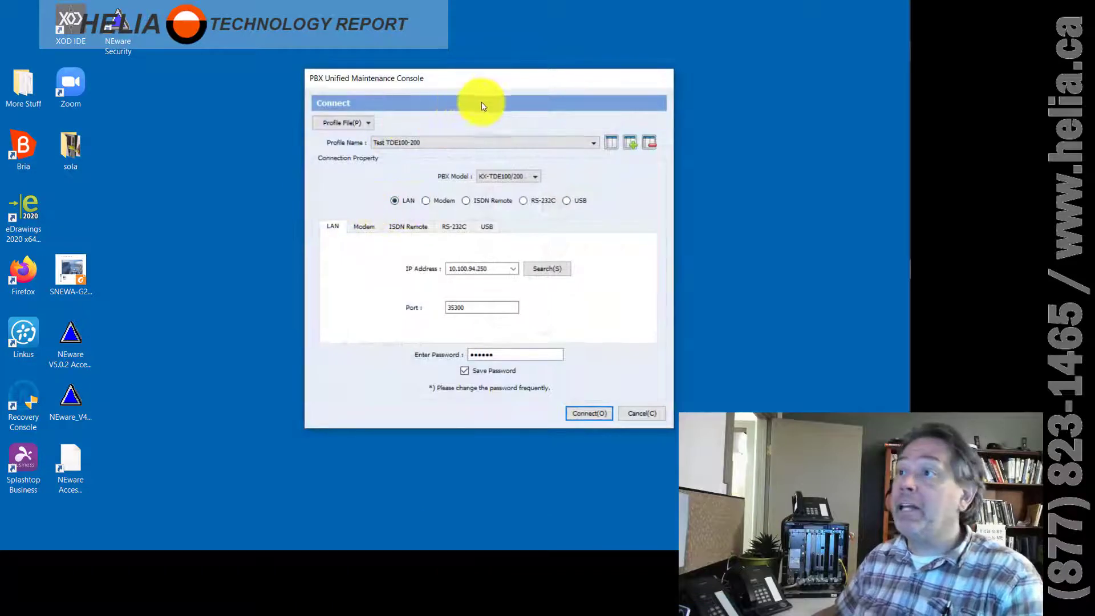
{"action": "left_click", "coordinate": [589, 415]}
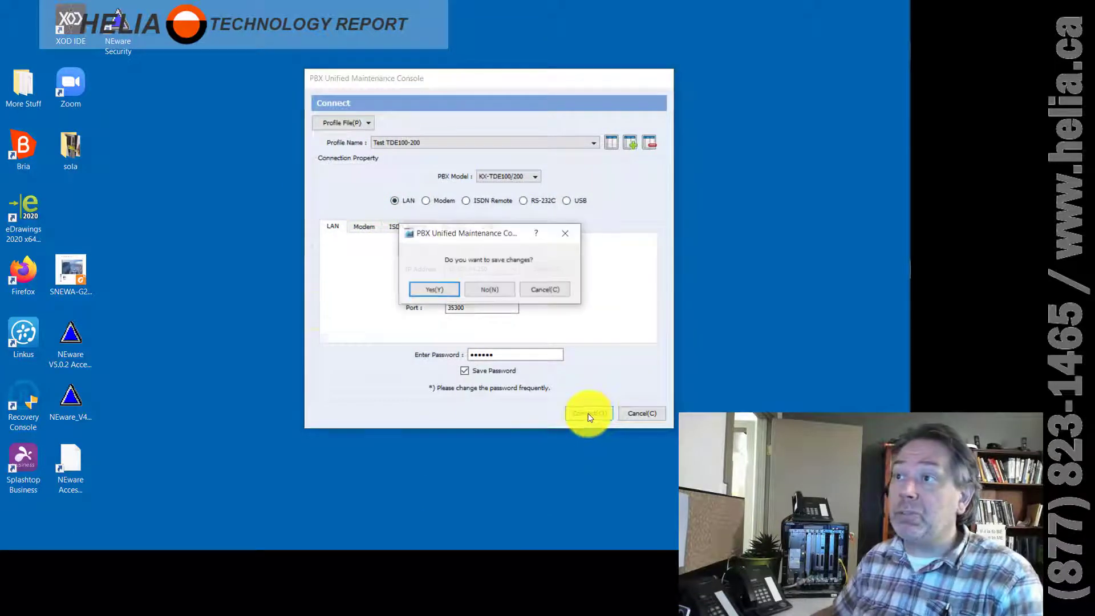
{"action": "left_click", "coordinate": [435, 290]}
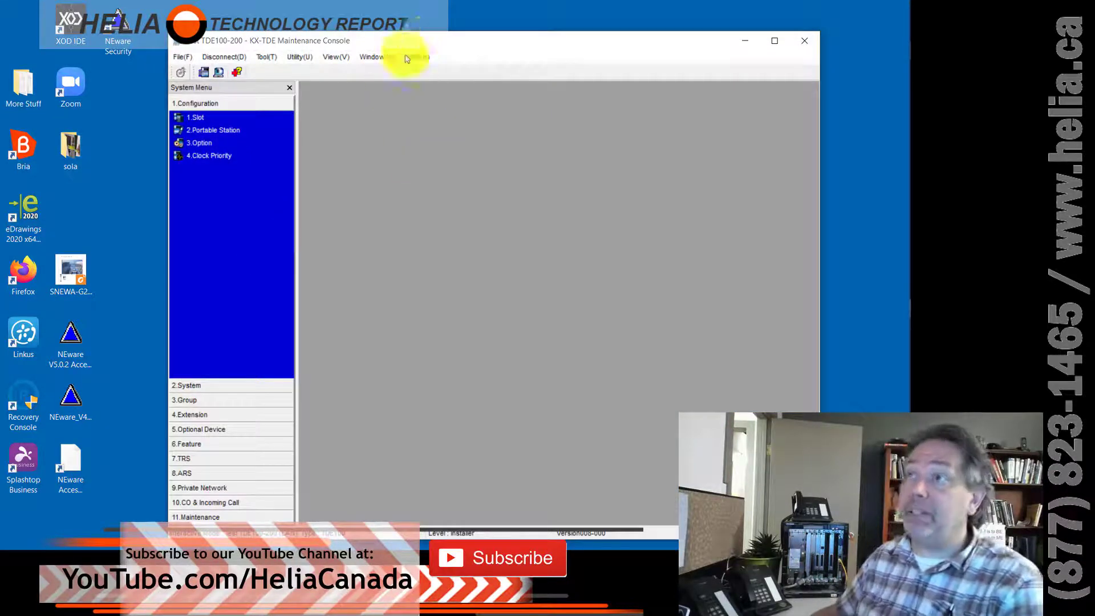
- Maximize the KX-TDE Maintenance Console window to fill the screen
{"action": "double_click", "coordinate": [425, 41]}
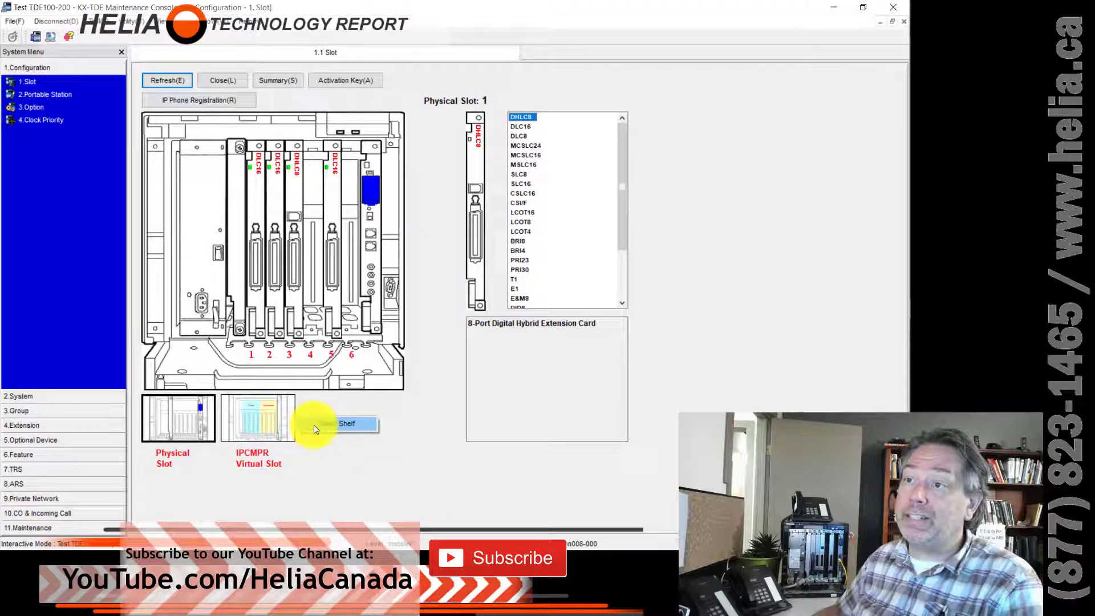
- Show the IPCMPR virtual slot and bring up the slot 1 card's options menu
{"action": "left_click", "coordinate": [314, 426]}
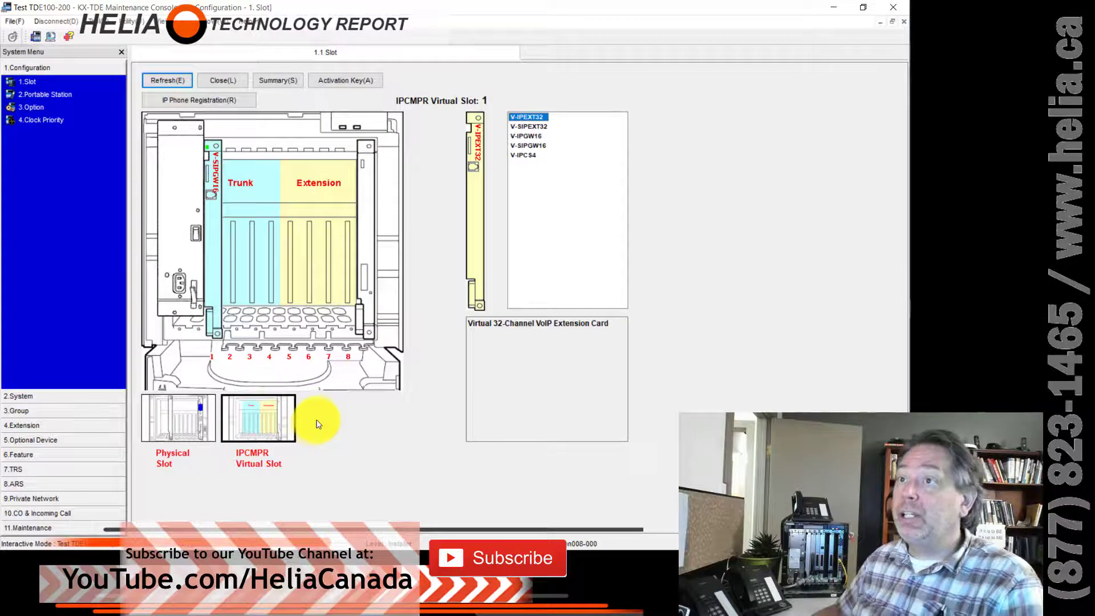
{"action": "right_click", "coordinate": [215, 289]}
{"action": "left_click", "coordinate": [215, 180]}
{"action": "right_click", "coordinate": [215, 185]}
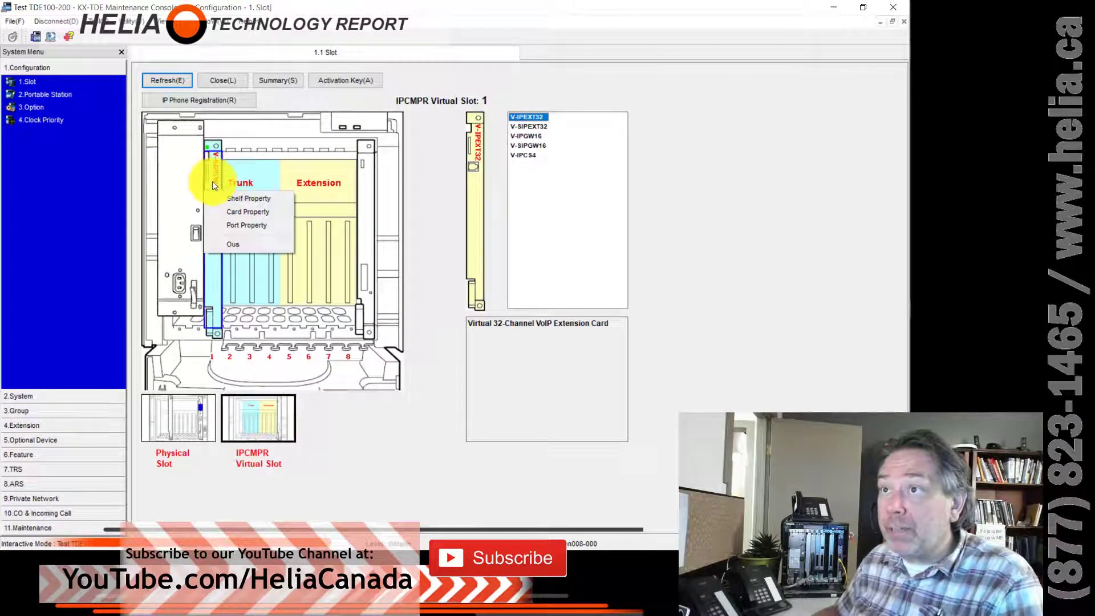
{"action": "left_click", "coordinate": [208, 274]}
{"action": "right_click", "coordinate": [215, 214]}
{"action": "right_click", "coordinate": [220, 188]}
{"action": "right_click", "coordinate": [217, 249]}
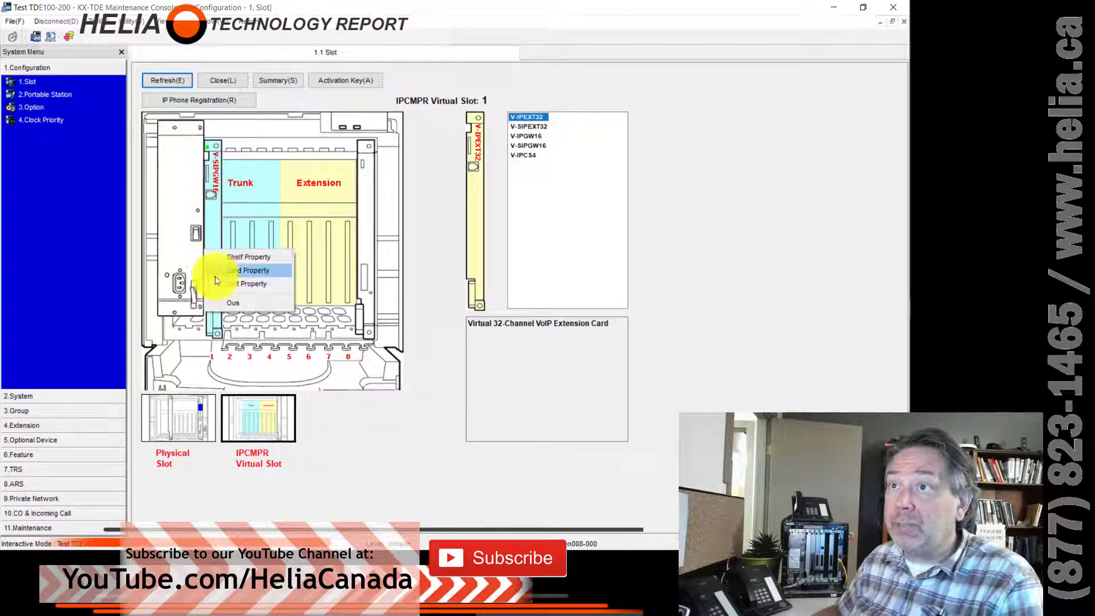
{"action": "left_click", "coordinate": [229, 204]}
{"action": "right_click", "coordinate": [208, 153]}
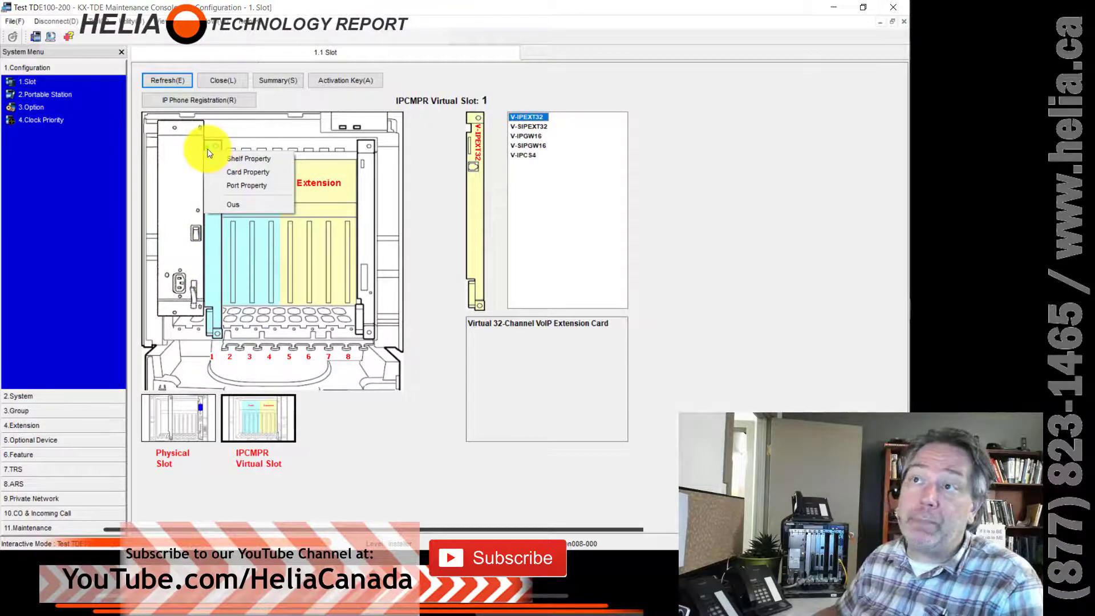
{"action": "right_click", "coordinate": [208, 216]}
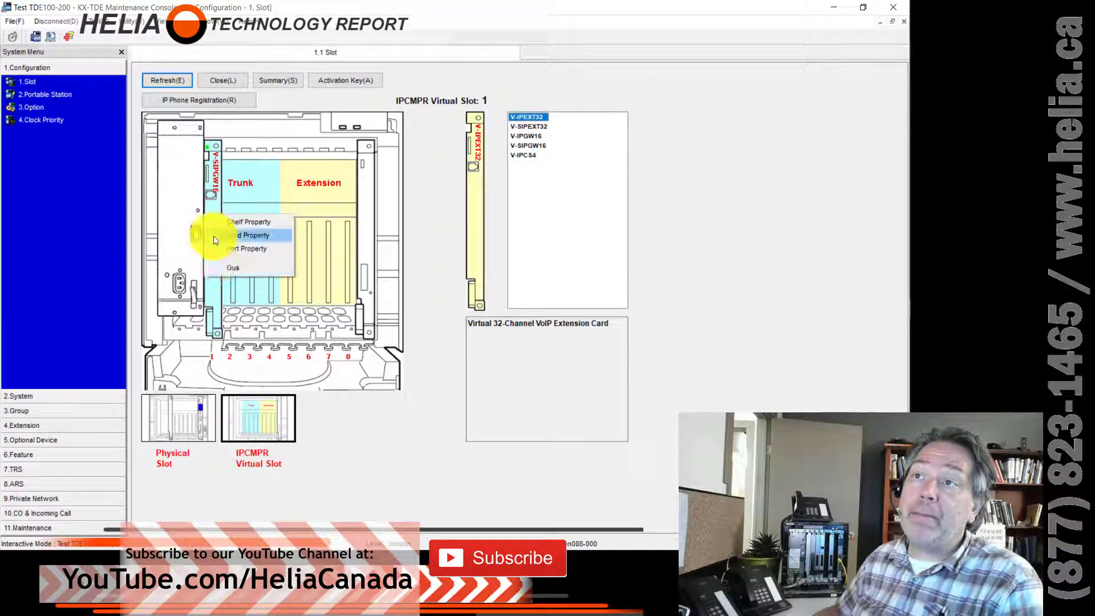
{"action": "left_click", "coordinate": [214, 266]}
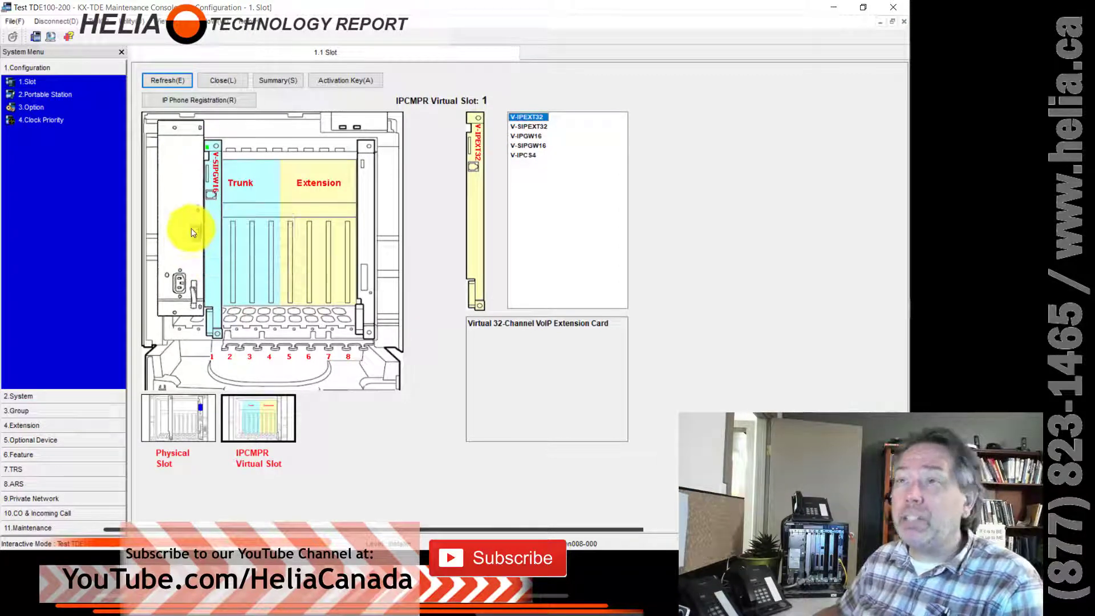
- Review the virtual card type descriptions, including the V-IPCS4 card
{"action": "left_click", "coordinate": [526, 127]}
{"action": "left_click", "coordinate": [525, 142]}
{"action": "left_click", "coordinate": [527, 155]}
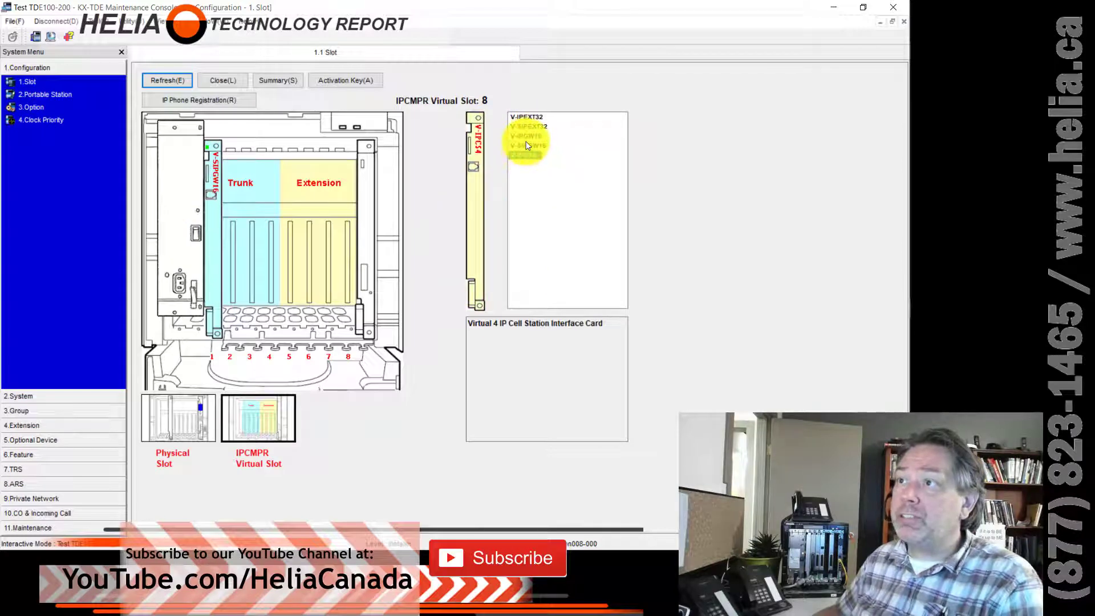
- Take the V-SIPGW16 card in slot 1 out of service and confirm
{"action": "right_click", "coordinate": [208, 184]}
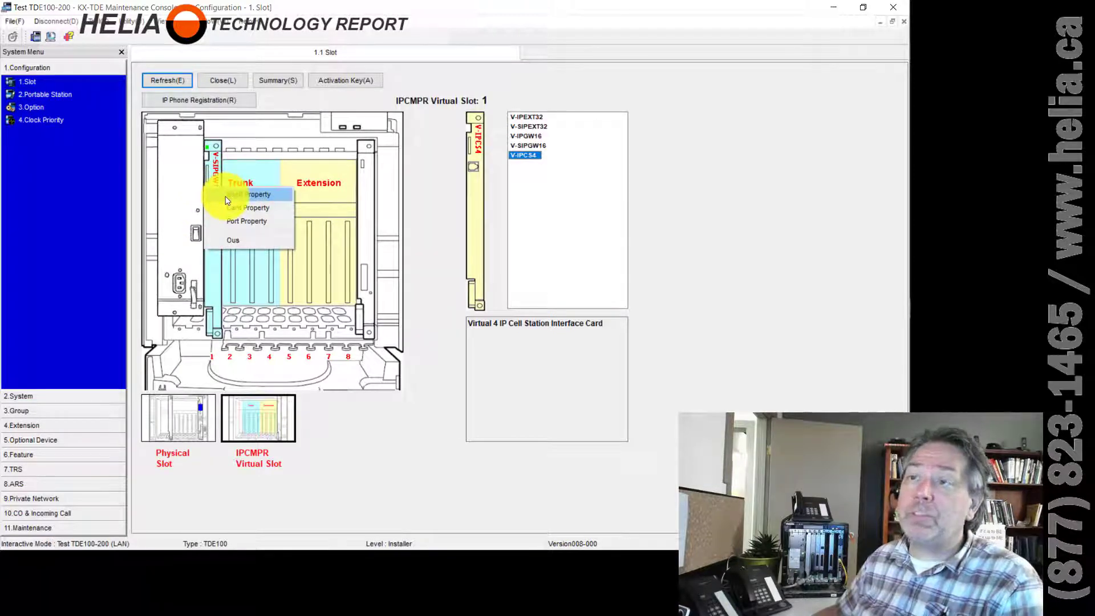
{"action": "left_click", "coordinate": [236, 241]}
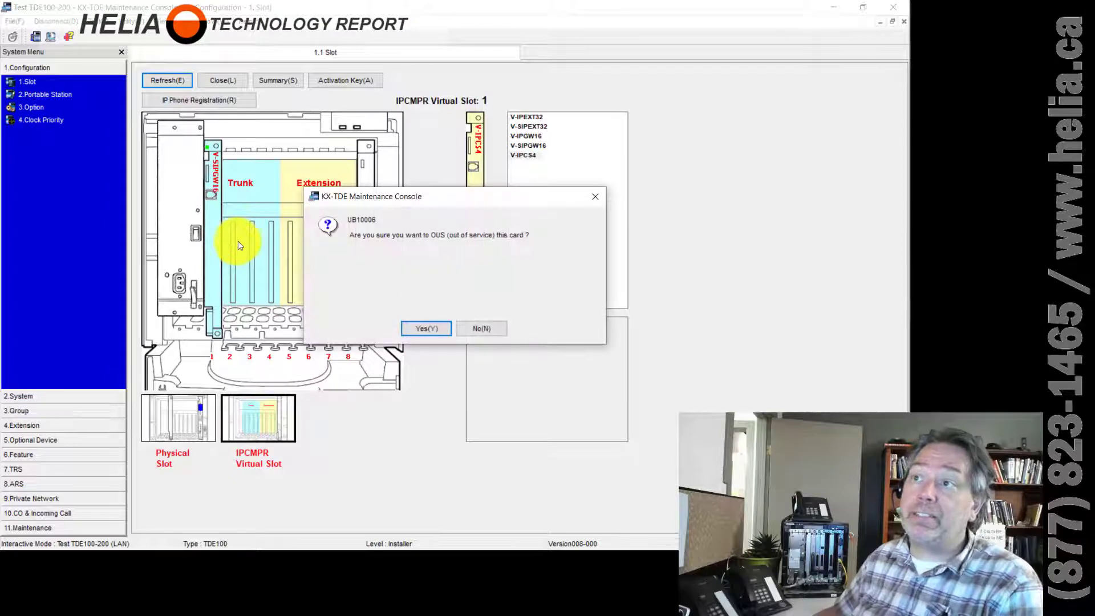
{"action": "left_click", "coordinate": [426, 329]}
{"action": "right_click", "coordinate": [212, 167]}
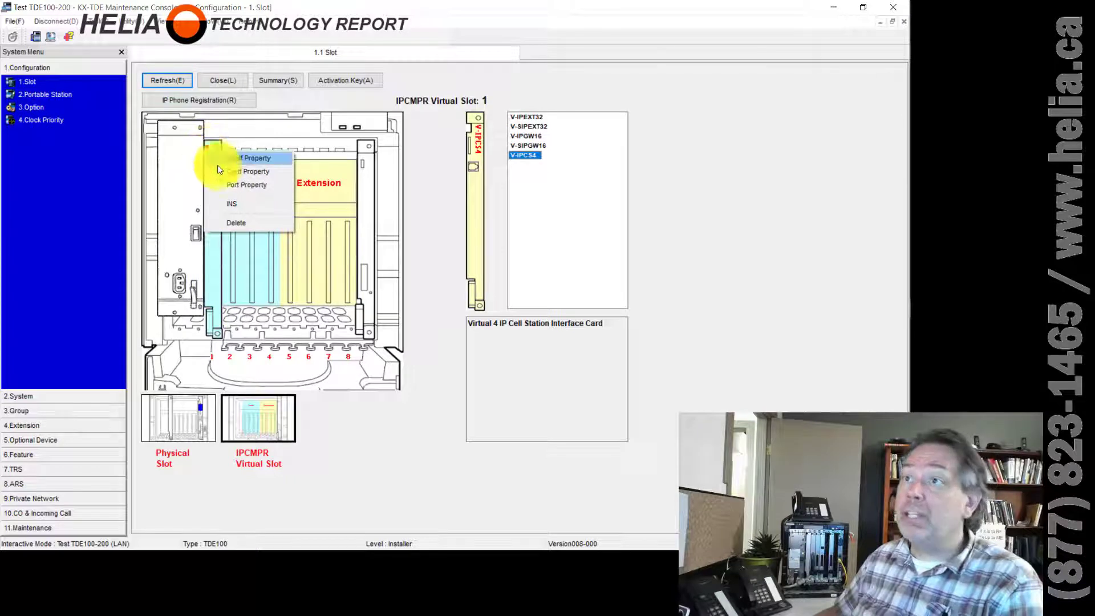
{"action": "left_click", "coordinate": [228, 252]}
{"action": "right_click", "coordinate": [222, 228]}
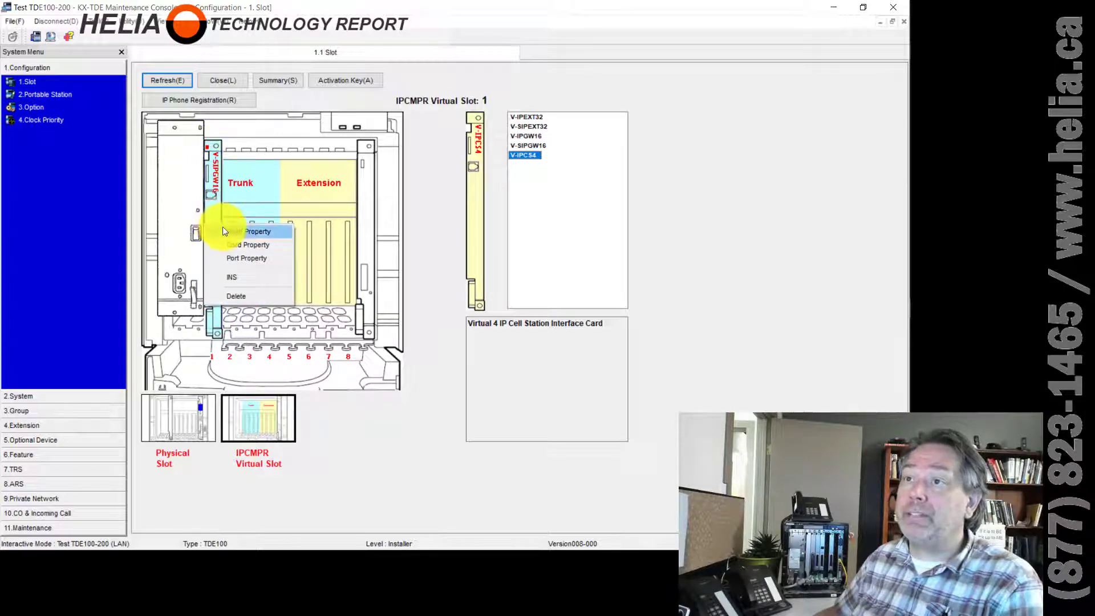
- Open the Virtual SIP Gateway shelf properties and check the NAT Fixed Global IP Address value
{"action": "left_click", "coordinate": [222, 228]}
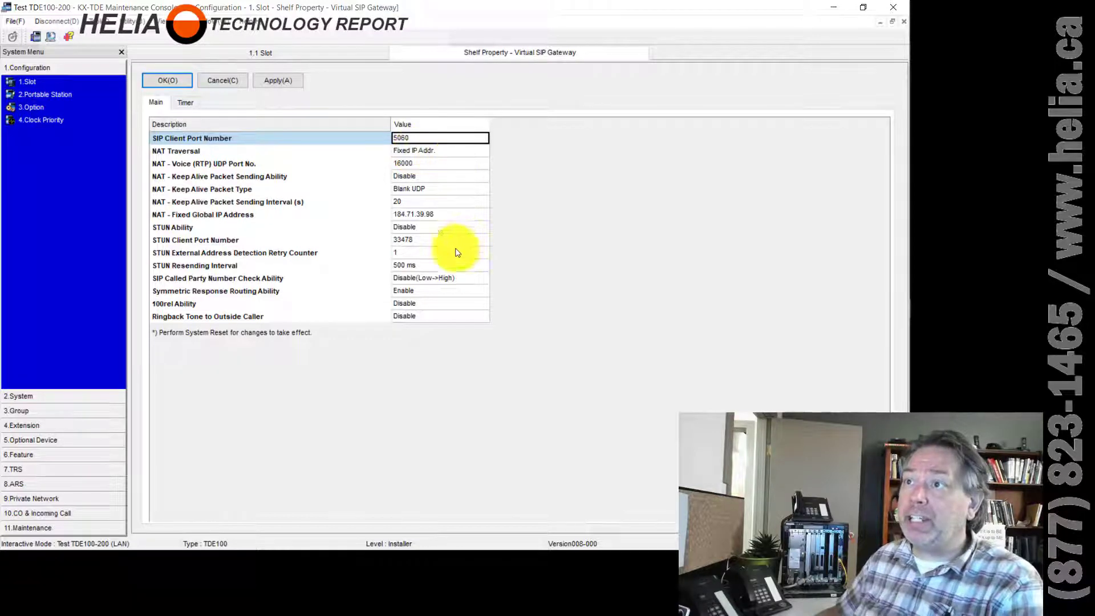
{"action": "left_click", "coordinate": [395, 216]}
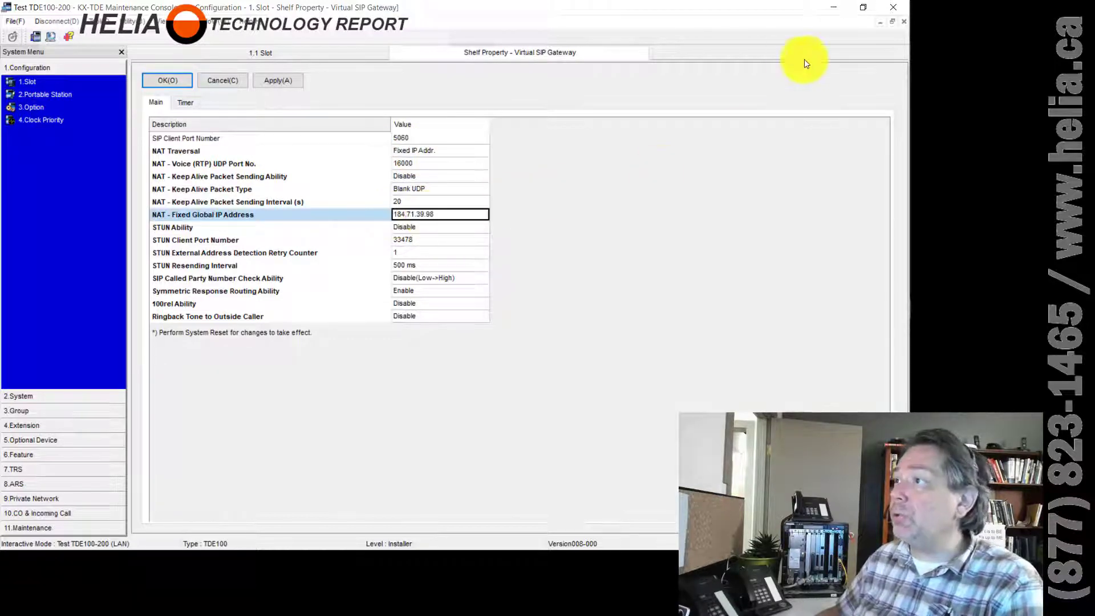
{"action": "key", "text": "alt+Tab"}
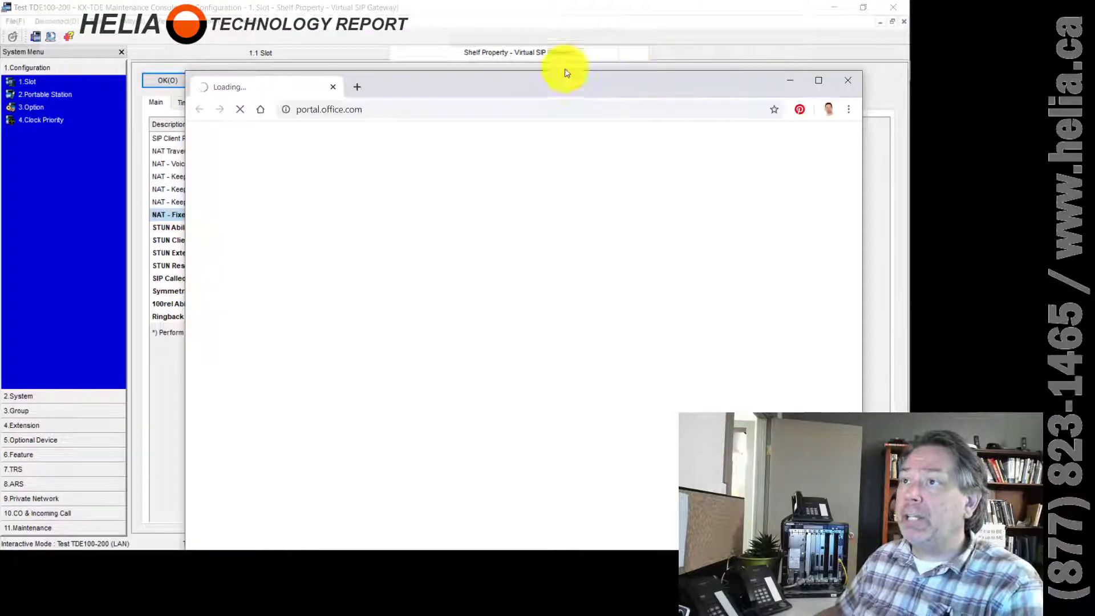
- Look up the public IP 184.71.39.98 on ipchicken.com, then close the browser
{"action": "left_click", "coordinate": [391, 110]}
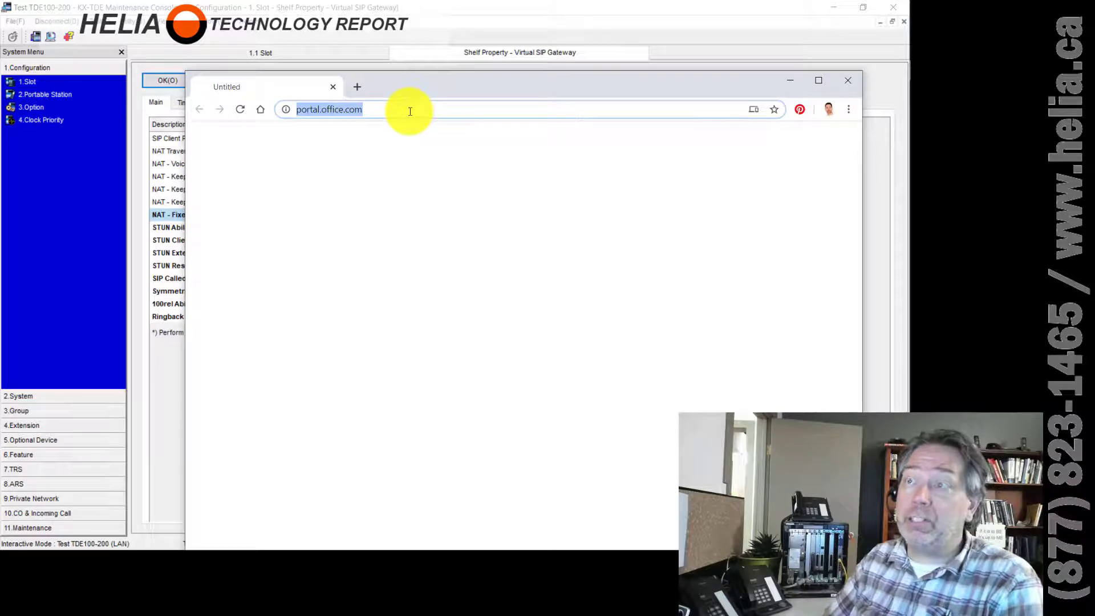
{"action": "type", "text": "ip"}
{"action": "key", "text": "Return"}
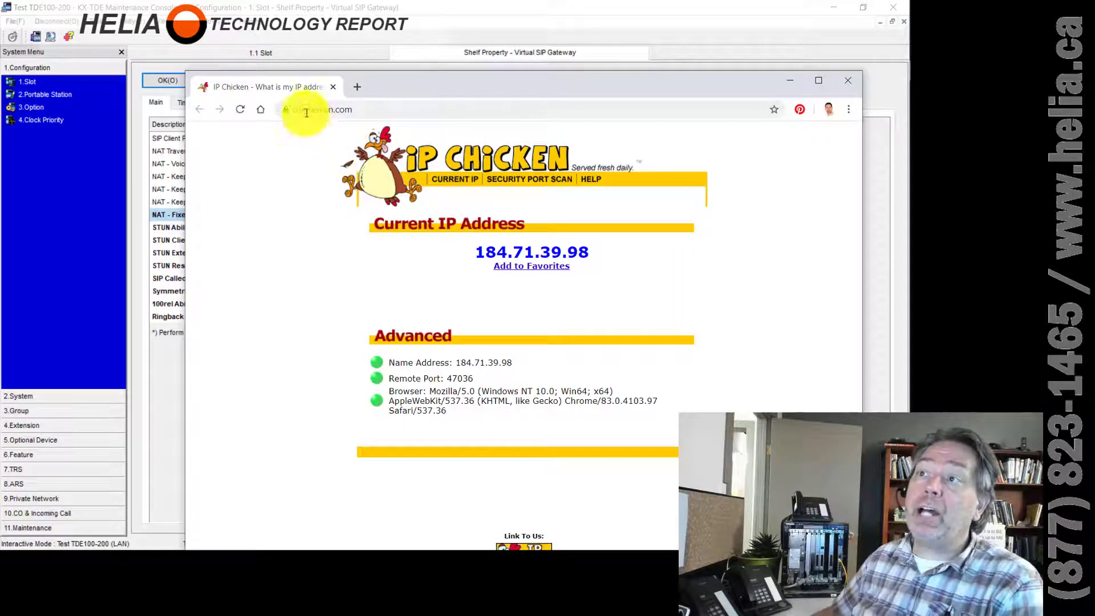
{"action": "left_click", "coordinate": [851, 84]}
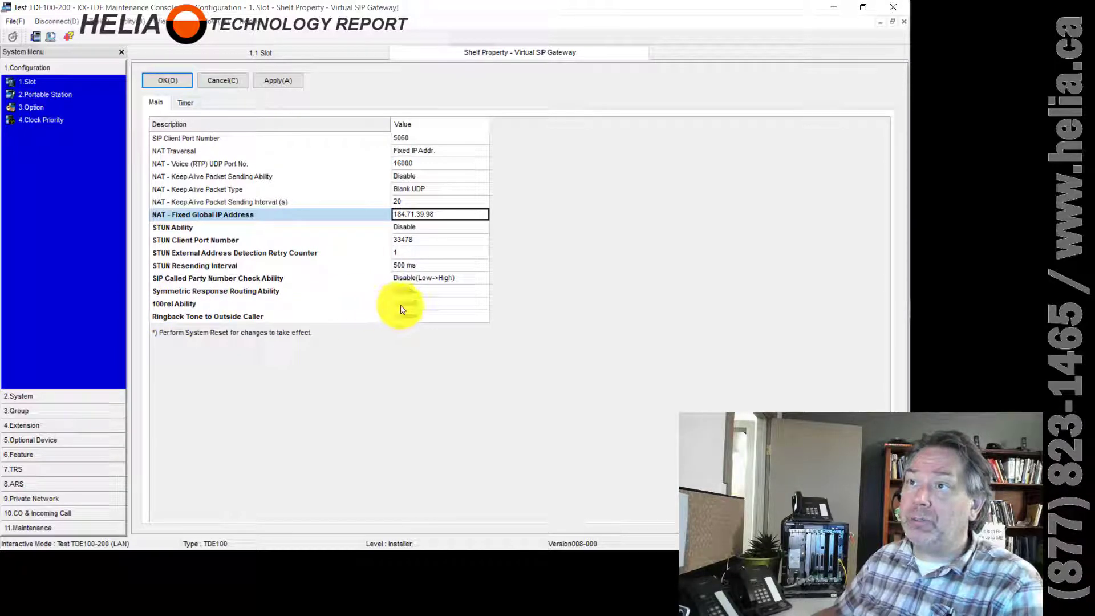
- Review the SIP T1 and T2 timers and save the shelf properties with OK
{"action": "left_click", "coordinate": [184, 104]}
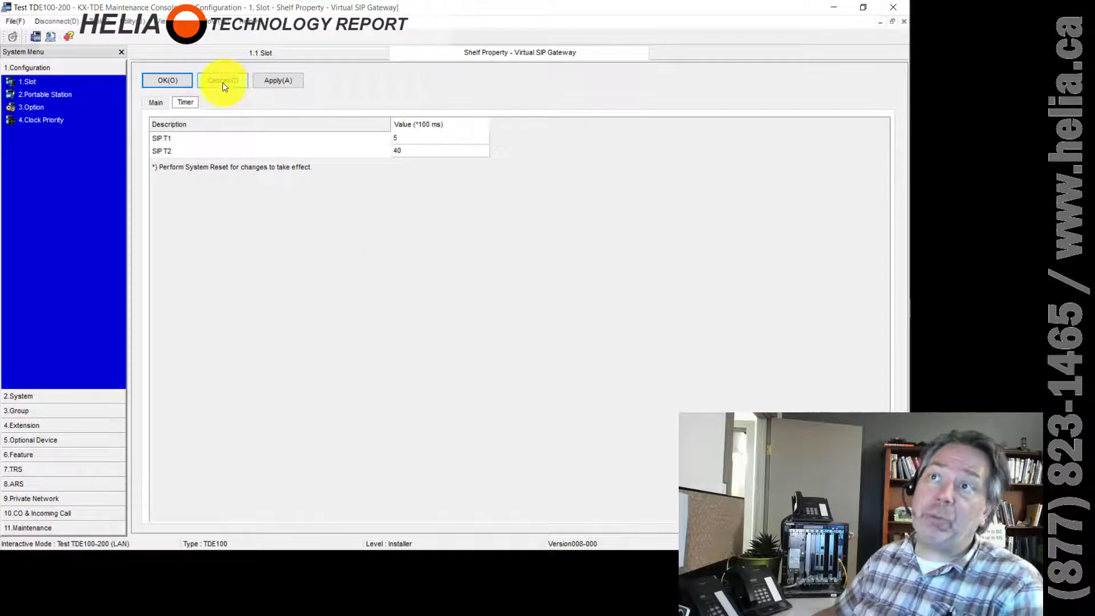
{"action": "left_click", "coordinate": [168, 81]}
{"action": "right_click", "coordinate": [206, 189]}
{"action": "left_click", "coordinate": [301, 123]}
{"action": "right_click", "coordinate": [206, 192]}
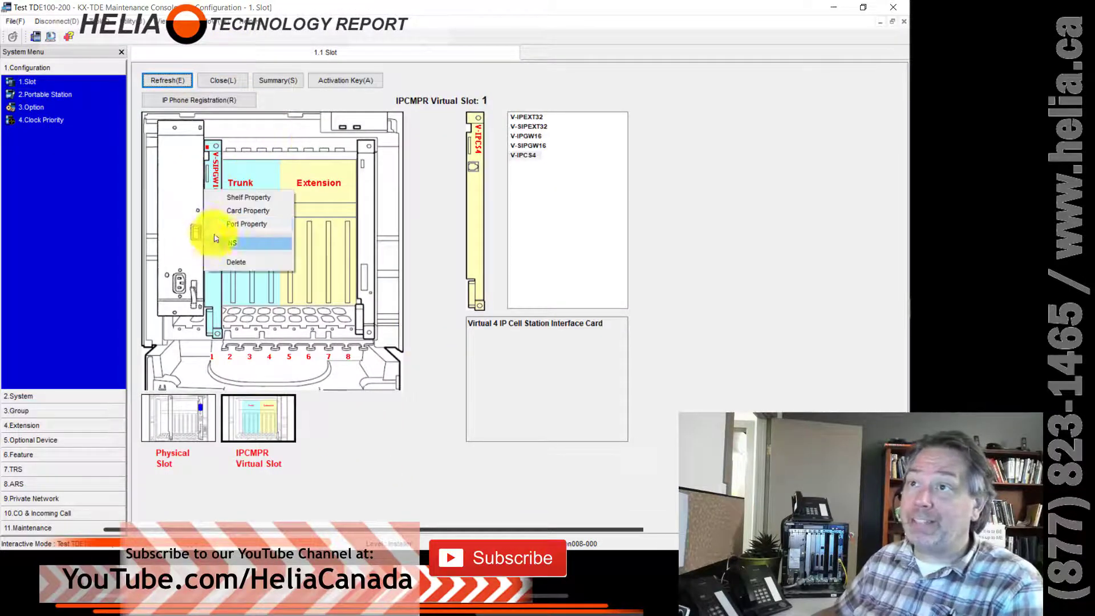
- In the gateway card's DNS settings, try 8.8.8.8 as alternate DNS, then discard the change
{"action": "left_click", "coordinate": [247, 212]}
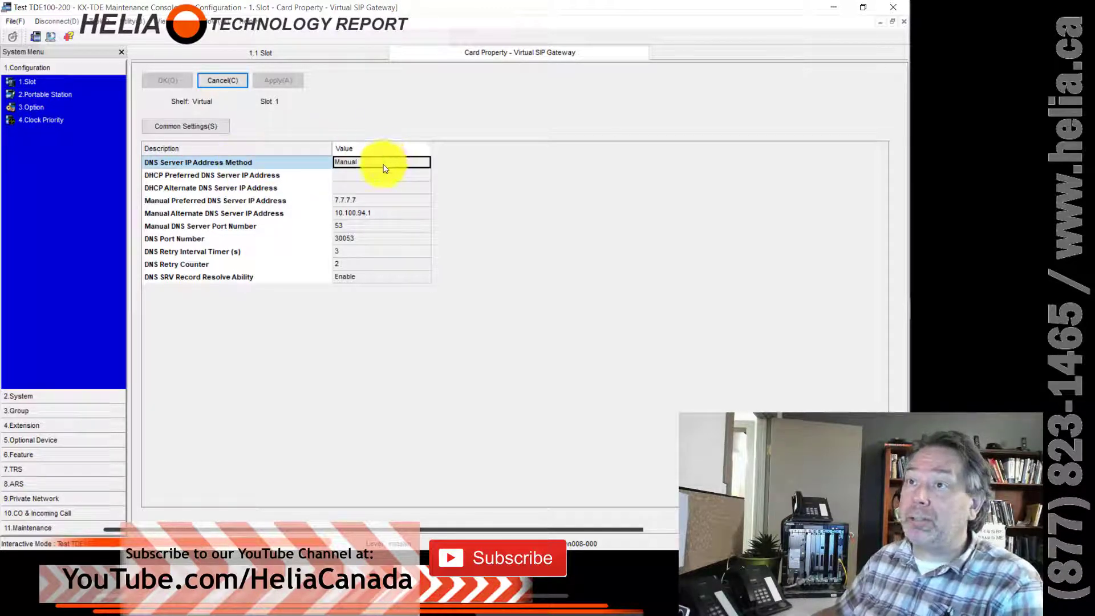
{"action": "left_click", "coordinate": [174, 127]}
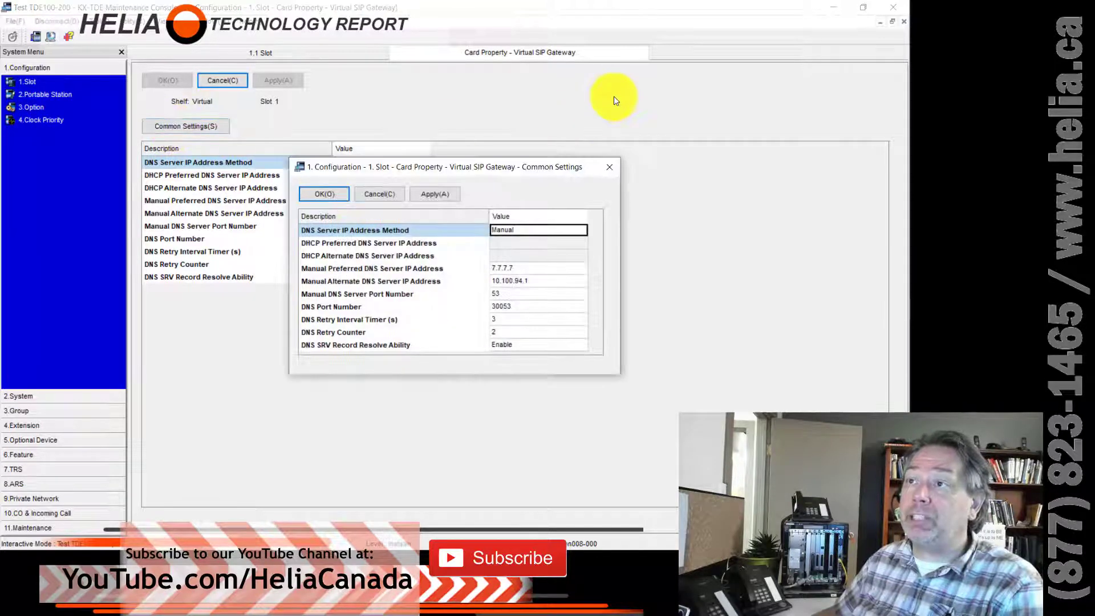
{"action": "left_click", "coordinate": [520, 269]}
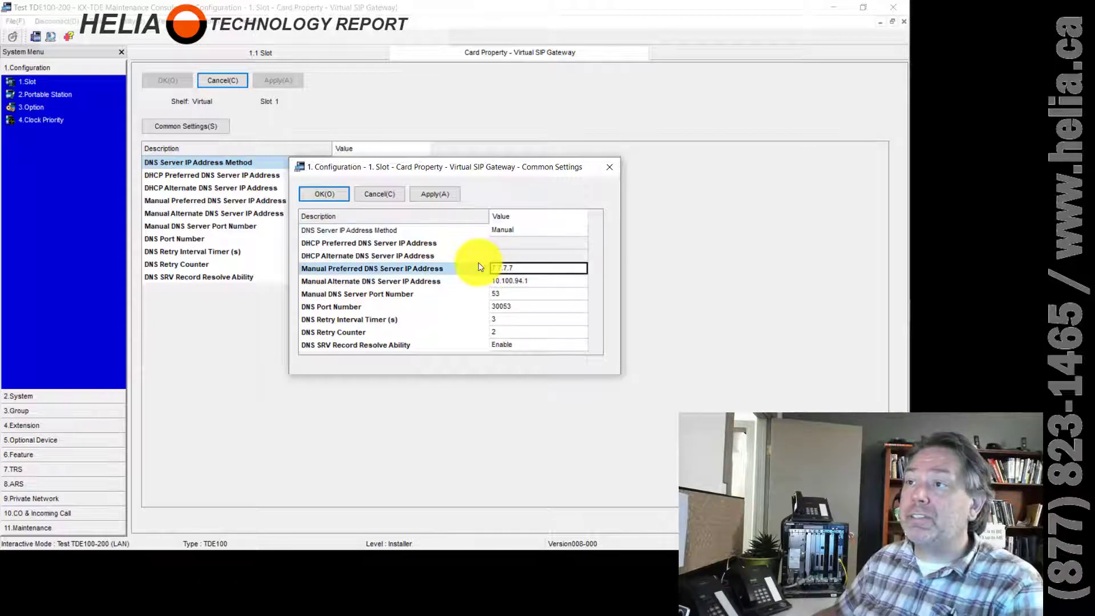
{"action": "left_click", "coordinate": [542, 281]}
{"action": "left_click_drag", "start_coordinate": [544, 282], "coordinate": [372, 282]}
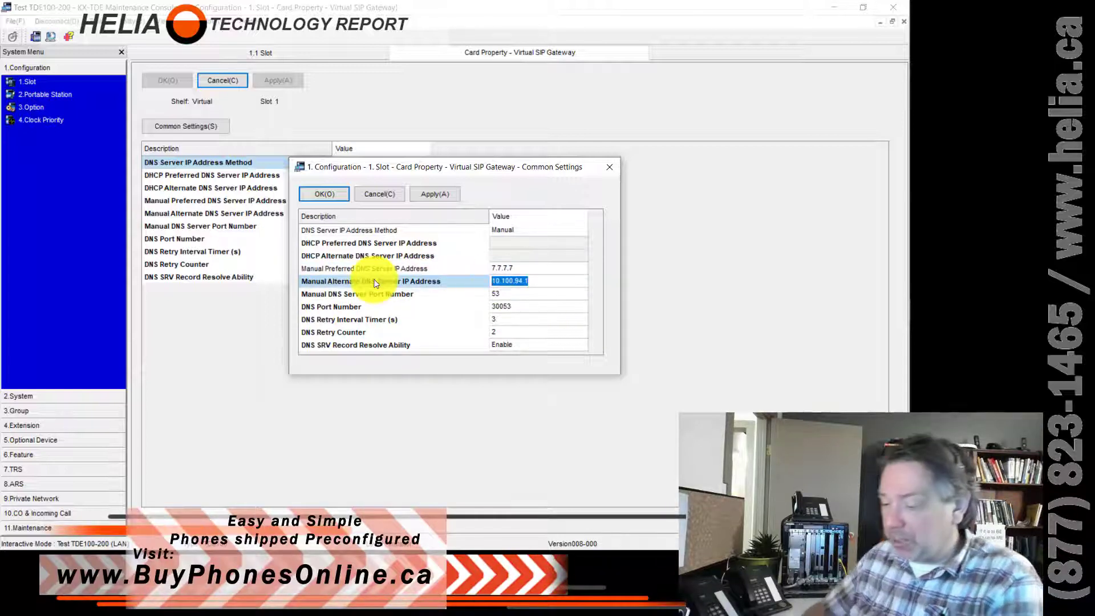
{"action": "type", "text": "8.8.8.8"}
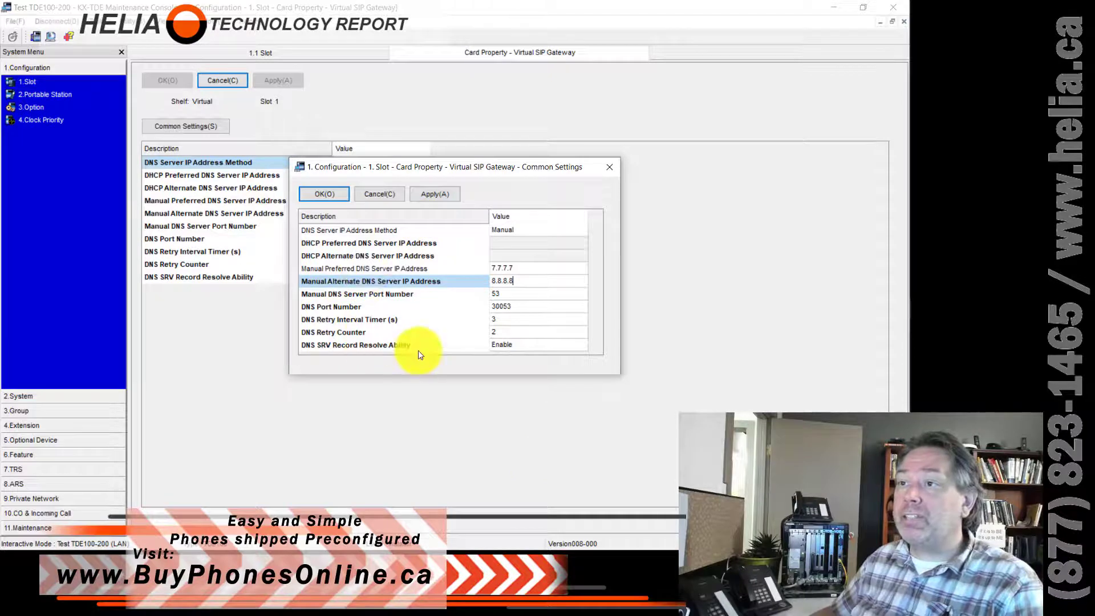
{"action": "left_click", "coordinate": [385, 200]}
{"action": "left_click", "coordinate": [399, 291]}
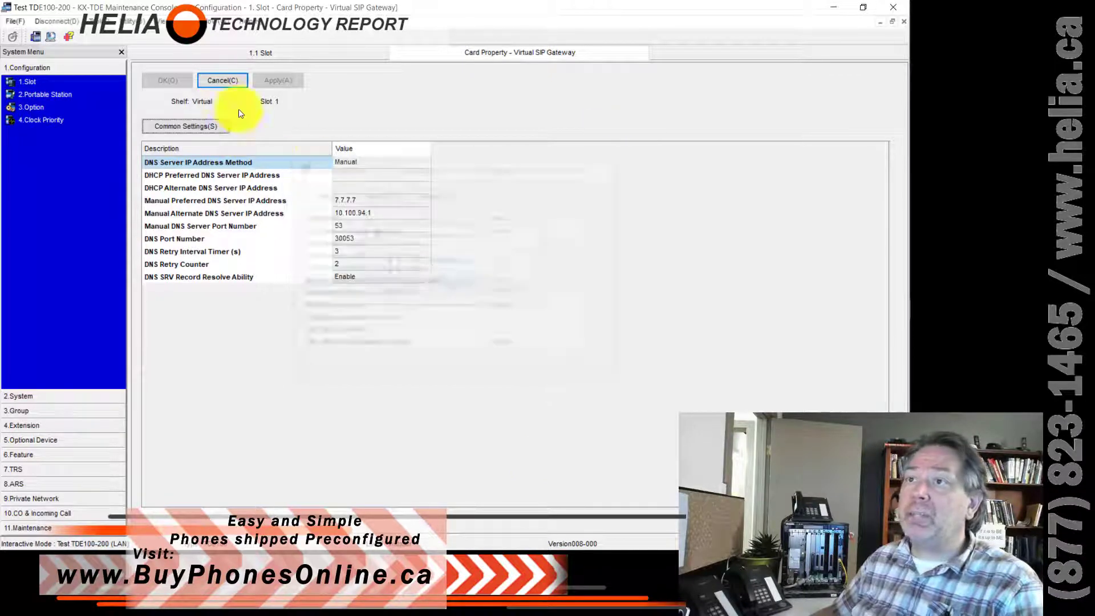
- Close the card properties and open the V-SIPGW16 gateway's port properties
{"action": "left_click", "coordinate": [220, 81]}
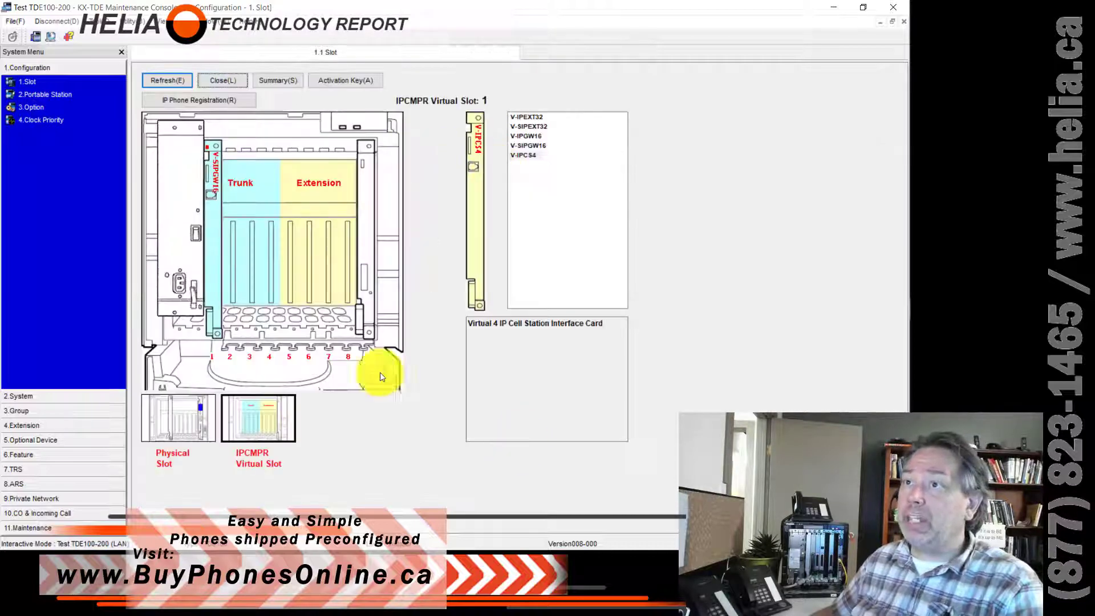
{"action": "right_click", "coordinate": [212, 209]}
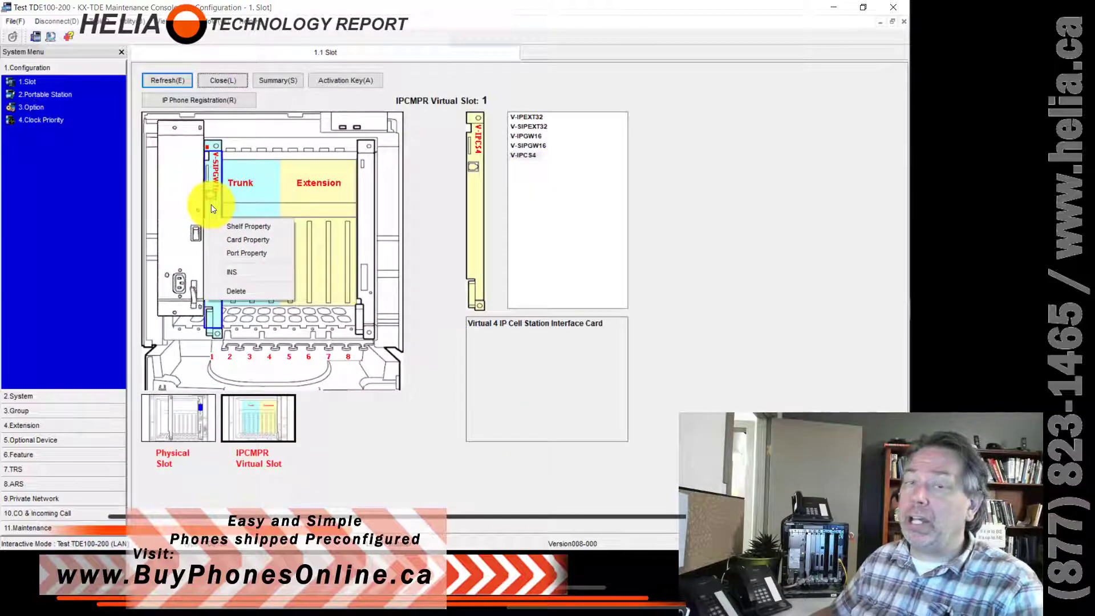
{"action": "left_click", "coordinate": [233, 257]}
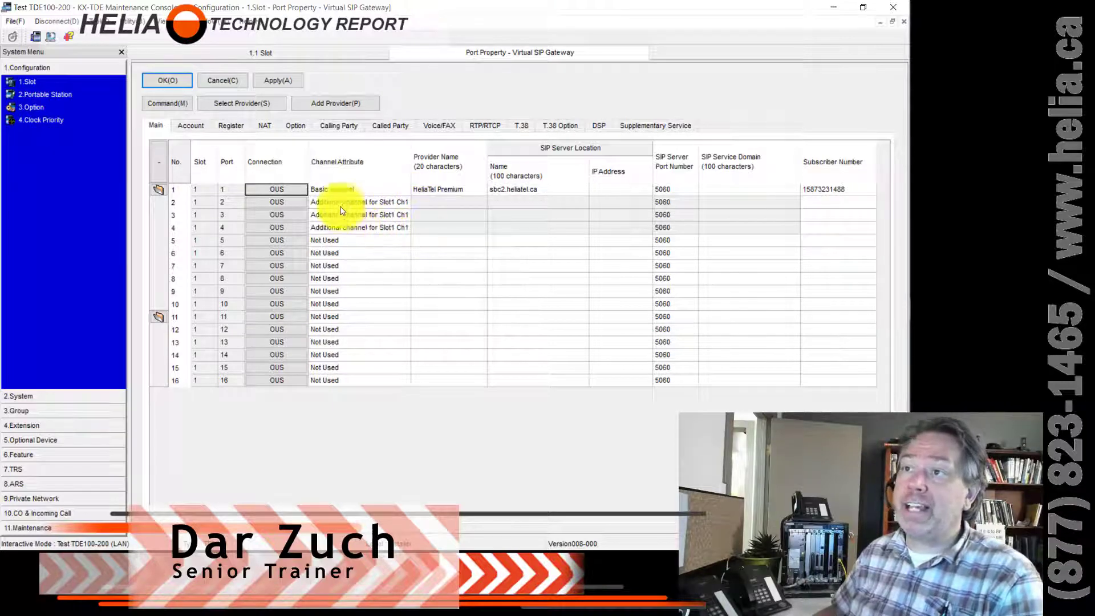
- Set port 3's channel attribute to 'Additional channel for Slot1 Ch1'
{"action": "left_click", "coordinate": [366, 213]}
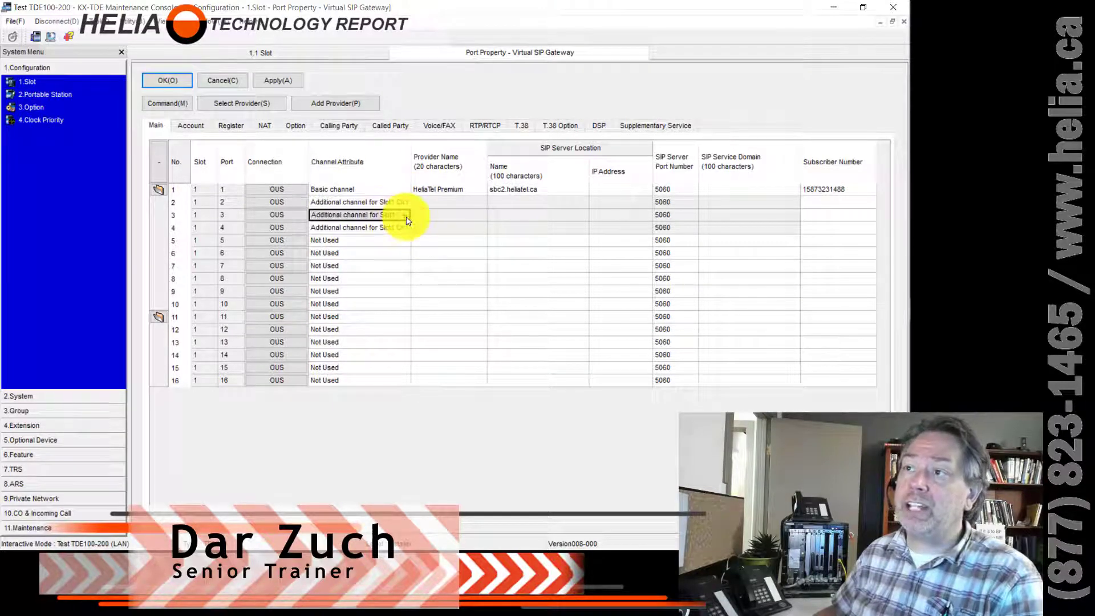
{"action": "left_click", "coordinate": [404, 216]}
{"action": "left_click", "coordinate": [342, 225]}
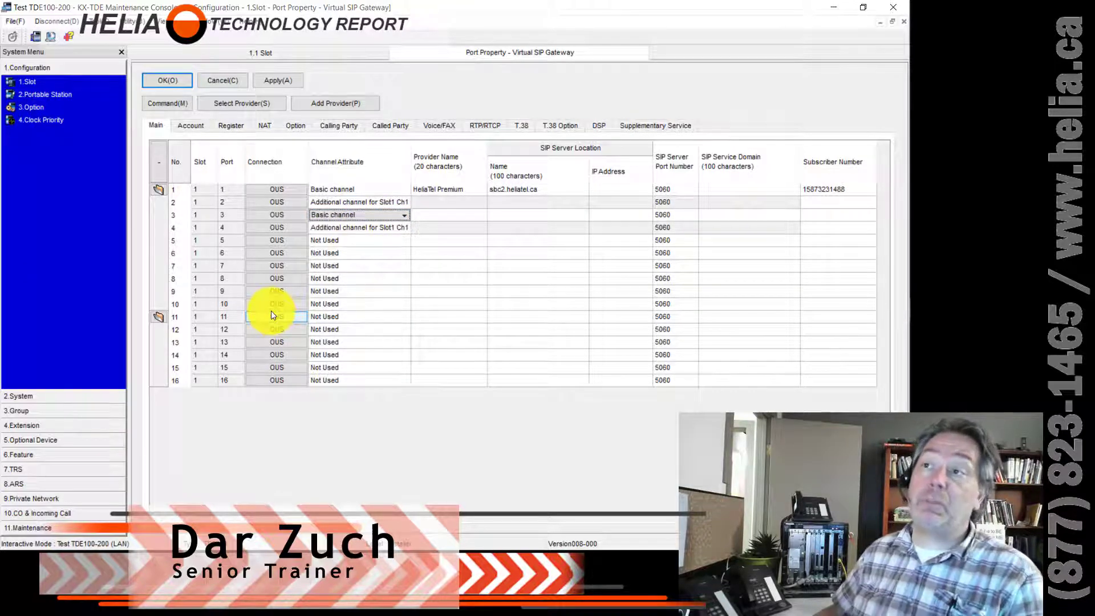
{"action": "left_click", "coordinate": [381, 214]}
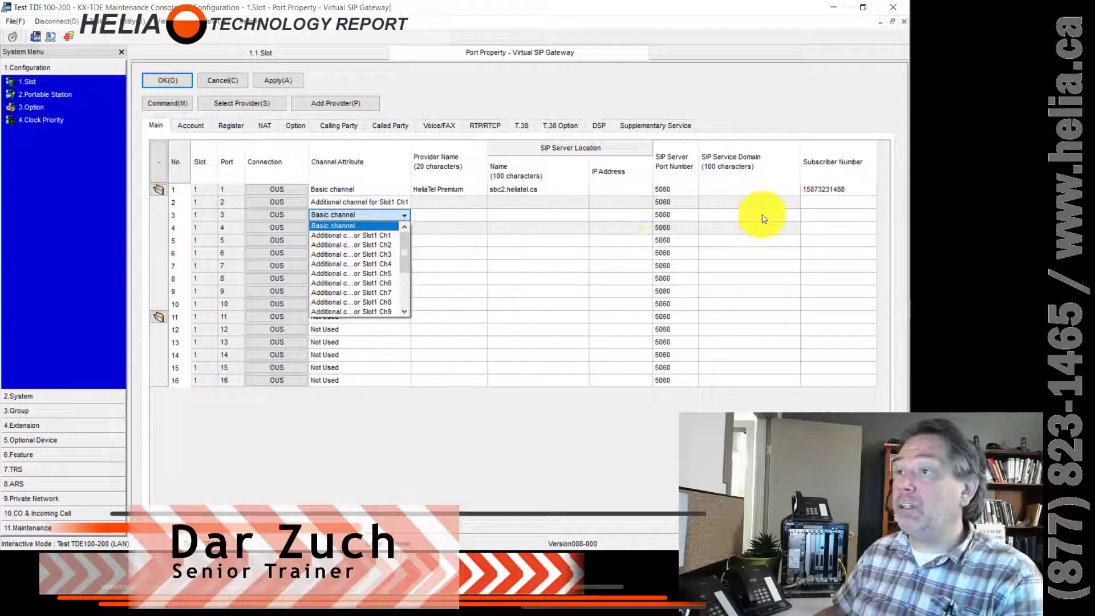
{"action": "left_click", "coordinate": [385, 236]}
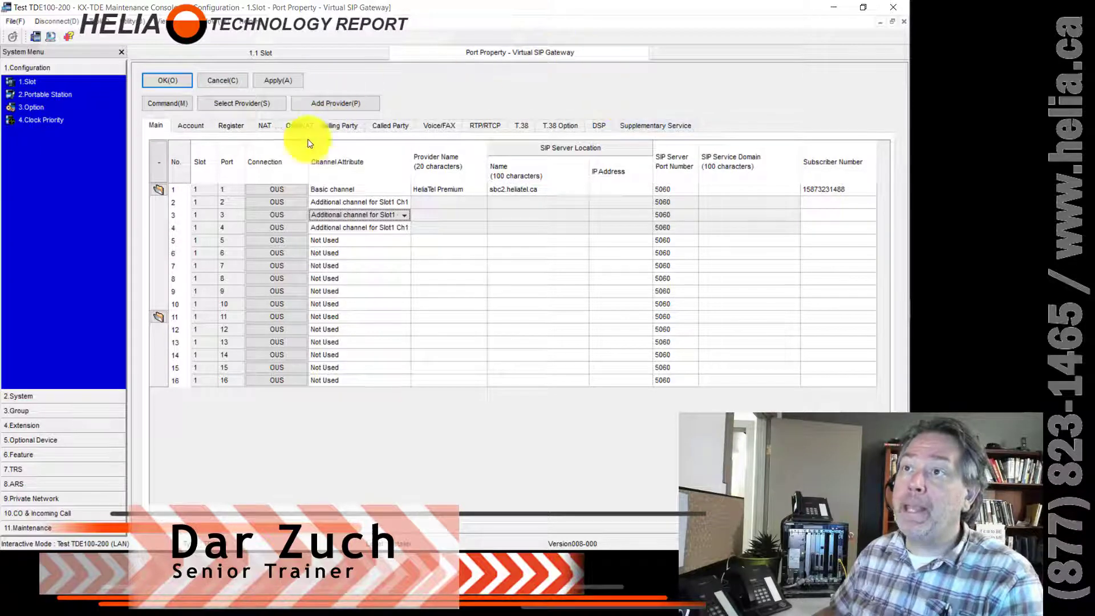
- Review the ports' SIP account credentials on the Account tab, then the Register tab settings
{"action": "left_click", "coordinate": [192, 126]}
{"action": "left_click", "coordinate": [291, 263]}
{"action": "left_click", "coordinate": [278, 289]}
{"action": "left_click", "coordinate": [305, 252]}
{"action": "left_click", "coordinate": [326, 246]}
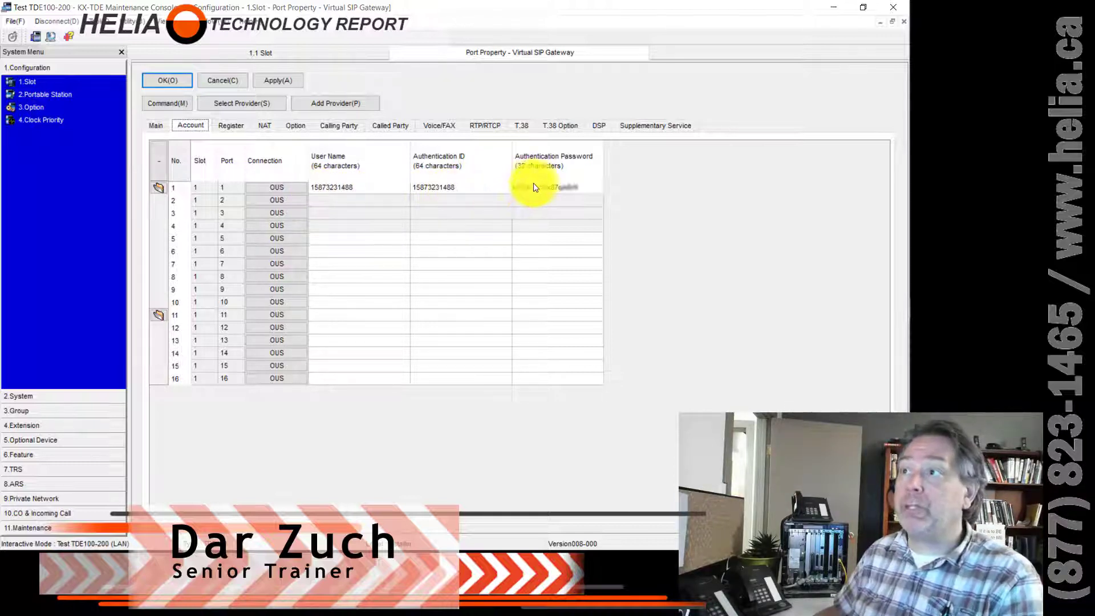
{"action": "left_click", "coordinate": [228, 127]}
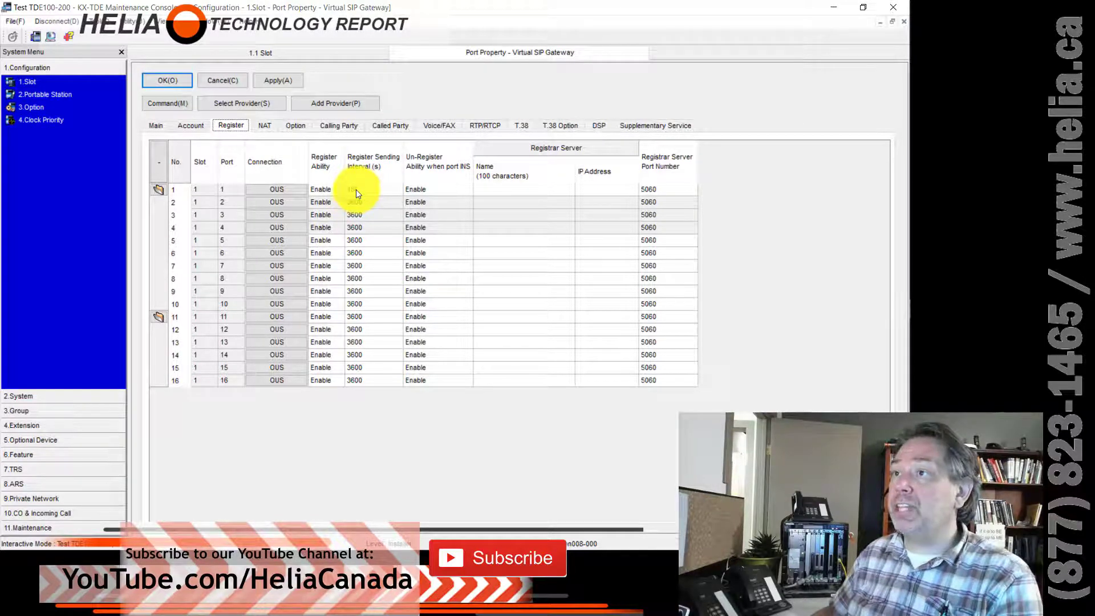
- Review the NAT, Option and Calling Party settings, ending on Called Party: National number format, To header
{"action": "left_click", "coordinate": [268, 128]}
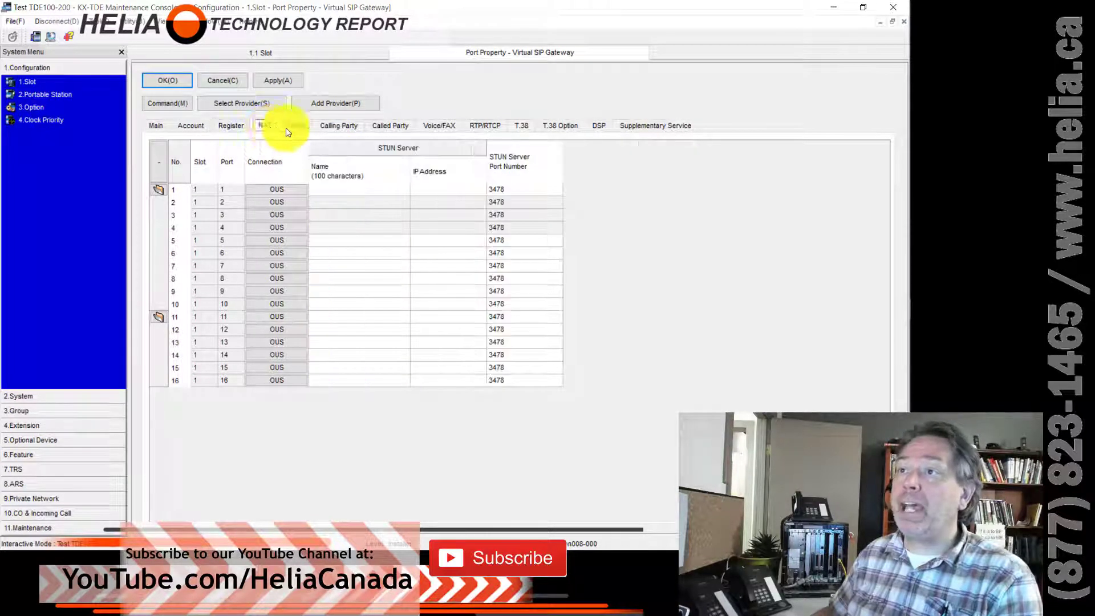
{"action": "left_click", "coordinate": [291, 129]}
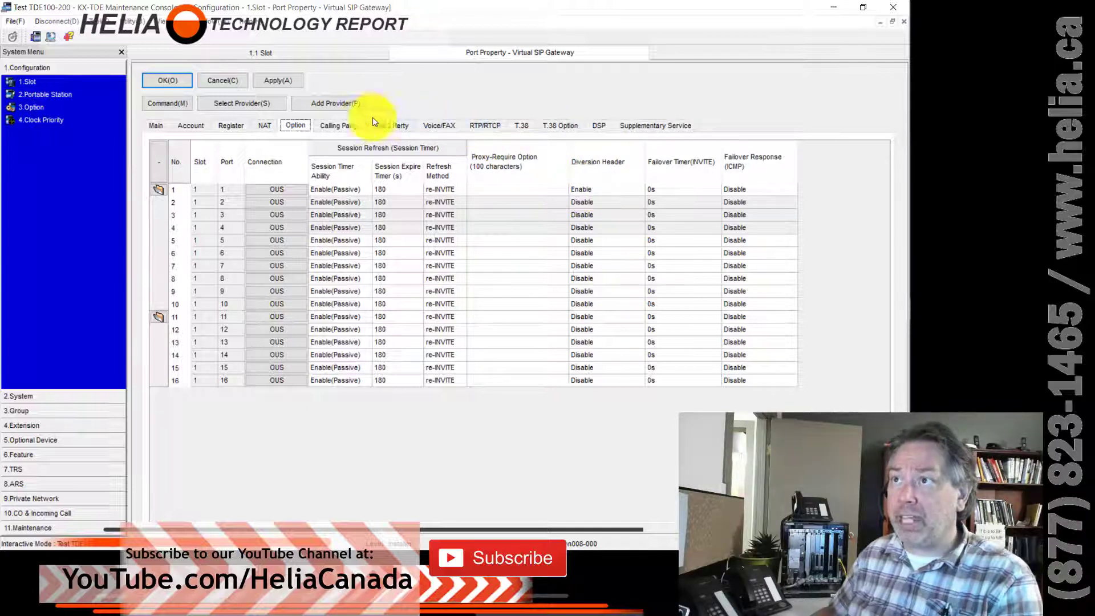
{"action": "left_click", "coordinate": [342, 125]}
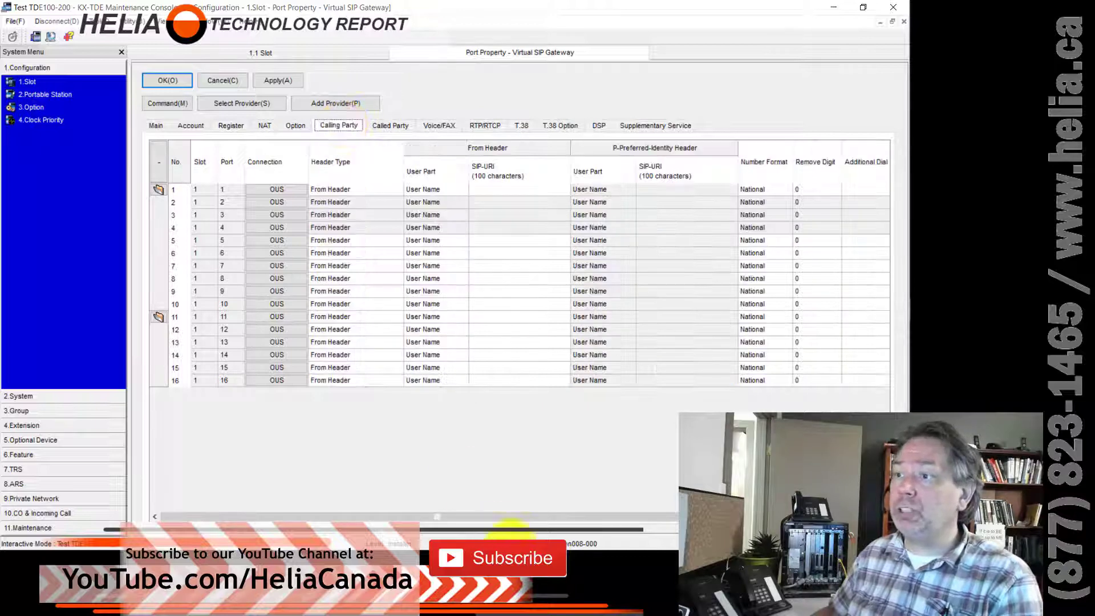
{"action": "left_click_drag", "start_coordinate": [555, 516], "coordinate": [721, 517]}
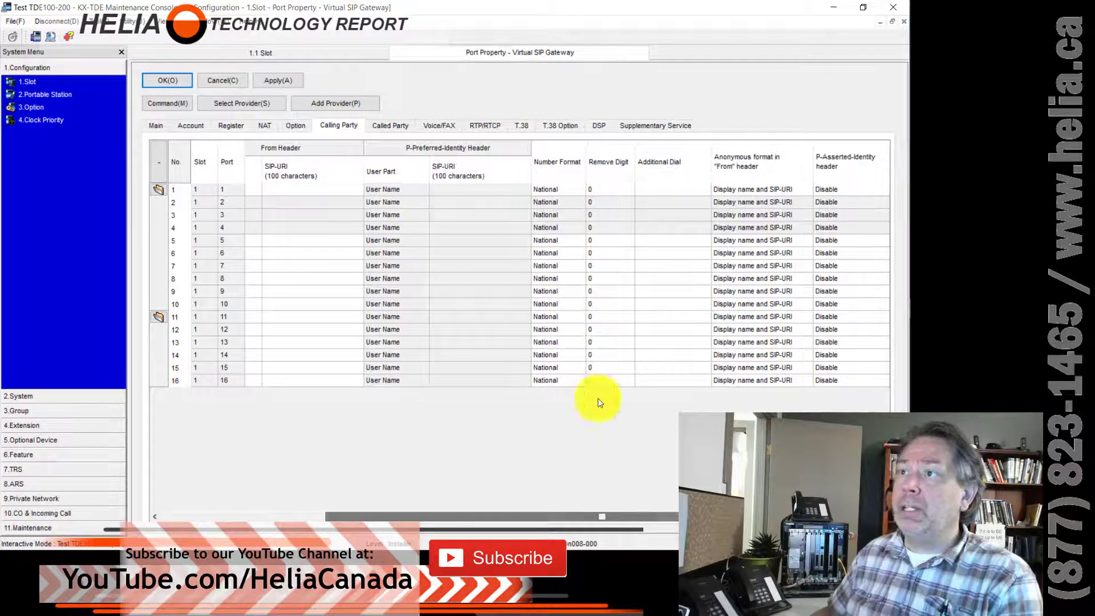
{"action": "left_click", "coordinate": [390, 130]}
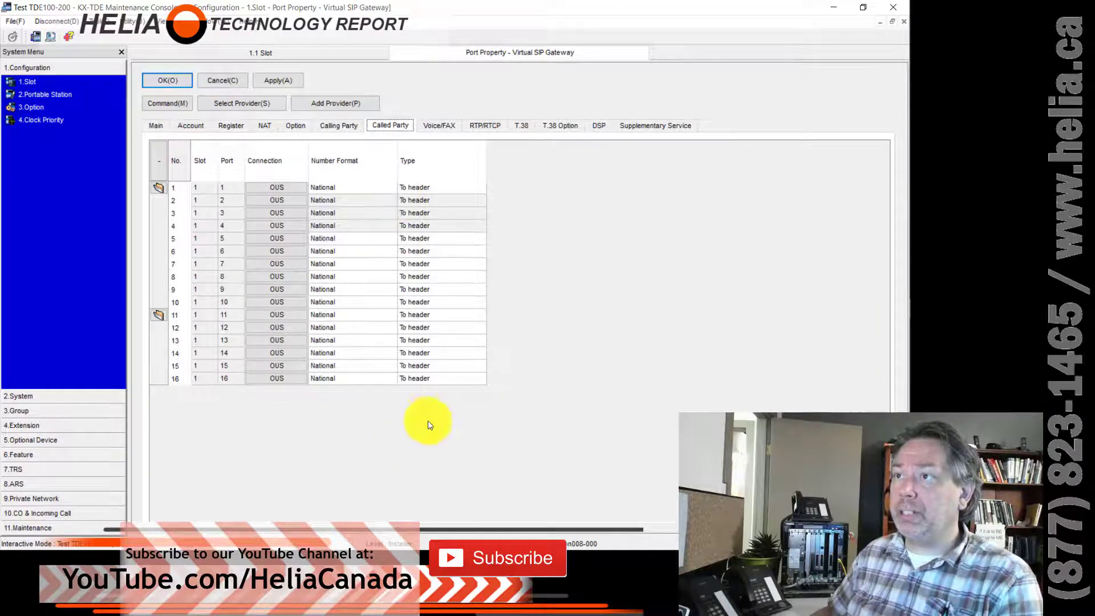
- Review the 16 ports' voice codec, packet timing and fax settings
{"action": "left_click", "coordinate": [445, 129]}
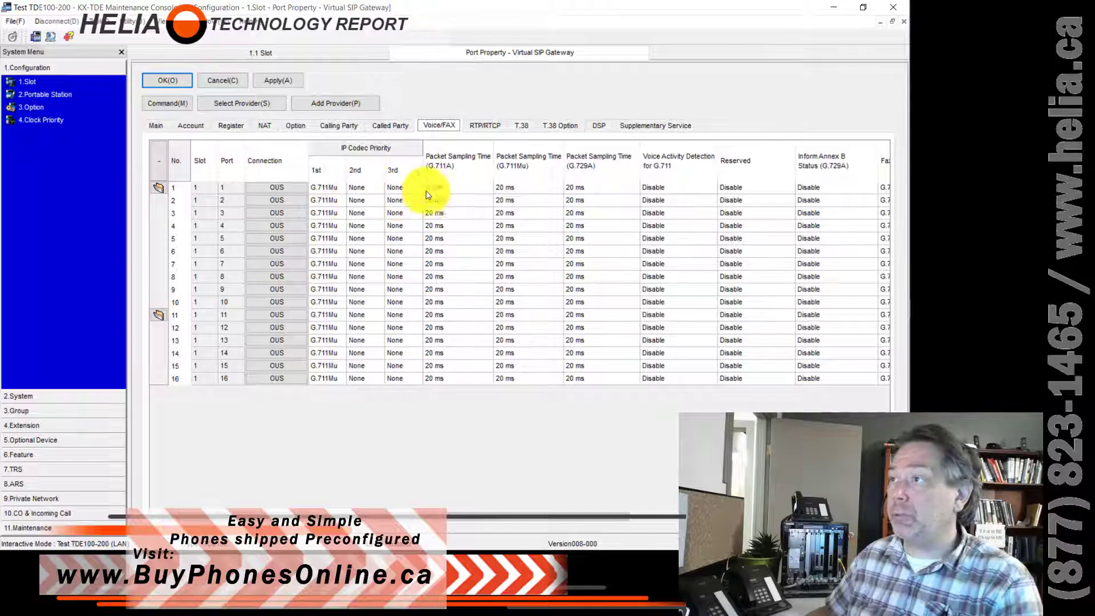
{"action": "left_click_drag", "start_coordinate": [502, 521], "coordinate": [497, 464]}
- Review the RTP/RTCP, T.38, T.38 Option, DSP and Supplementary Service port settings
{"action": "left_click", "coordinate": [479, 130]}
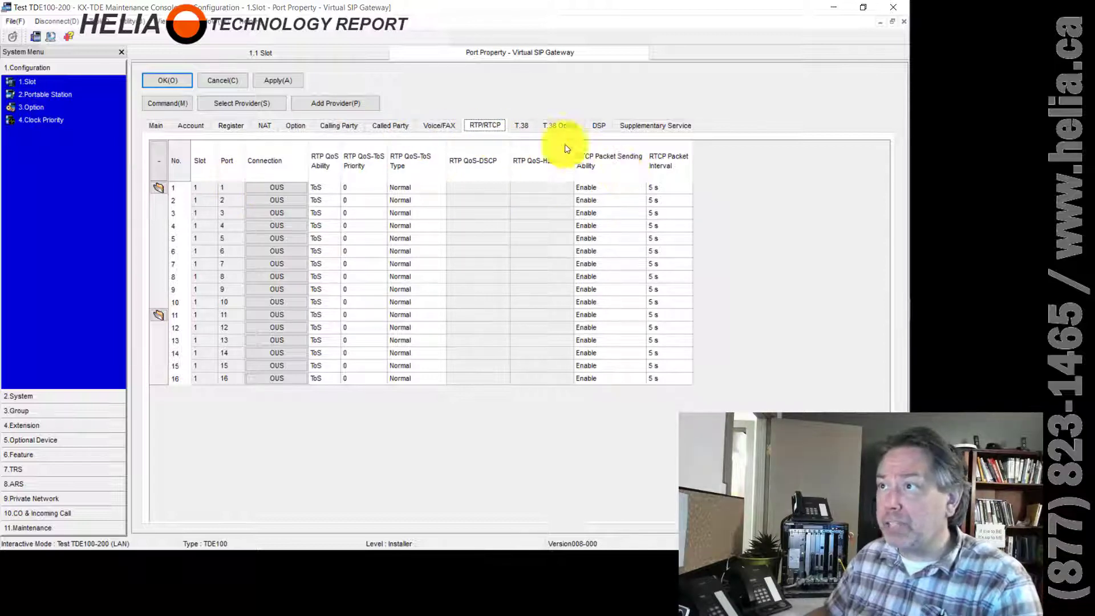
{"action": "left_click", "coordinate": [518, 128]}
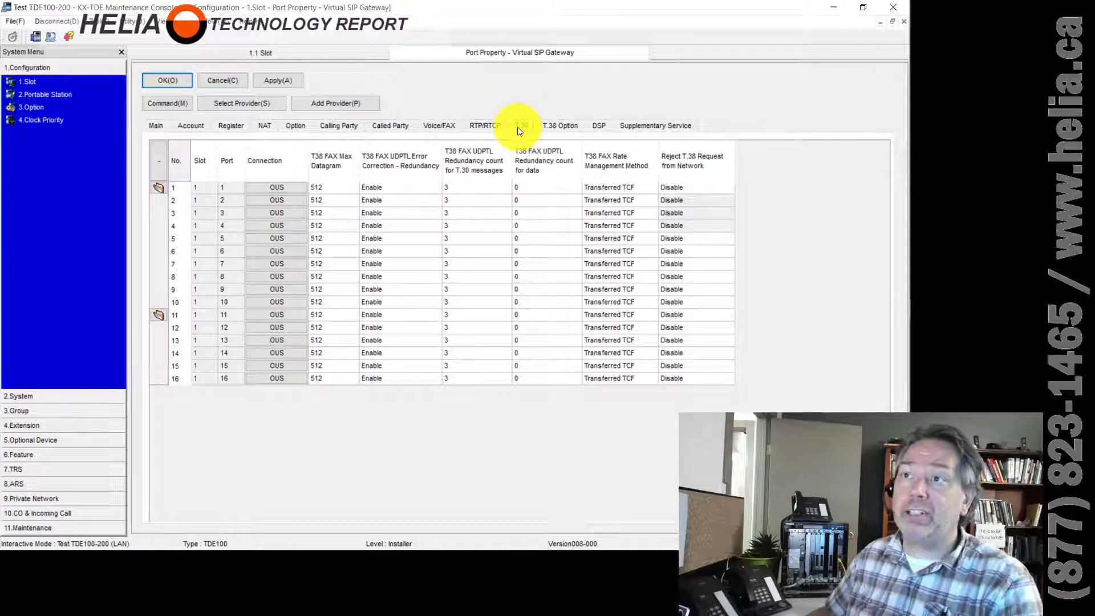
{"action": "left_click", "coordinate": [558, 127]}
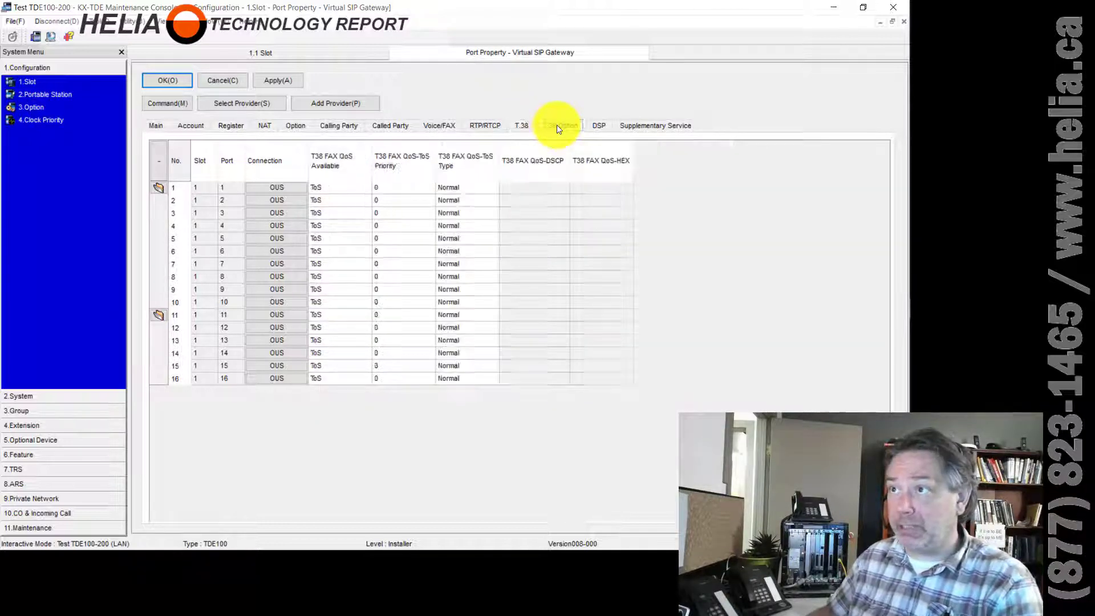
{"action": "left_click", "coordinate": [600, 123]}
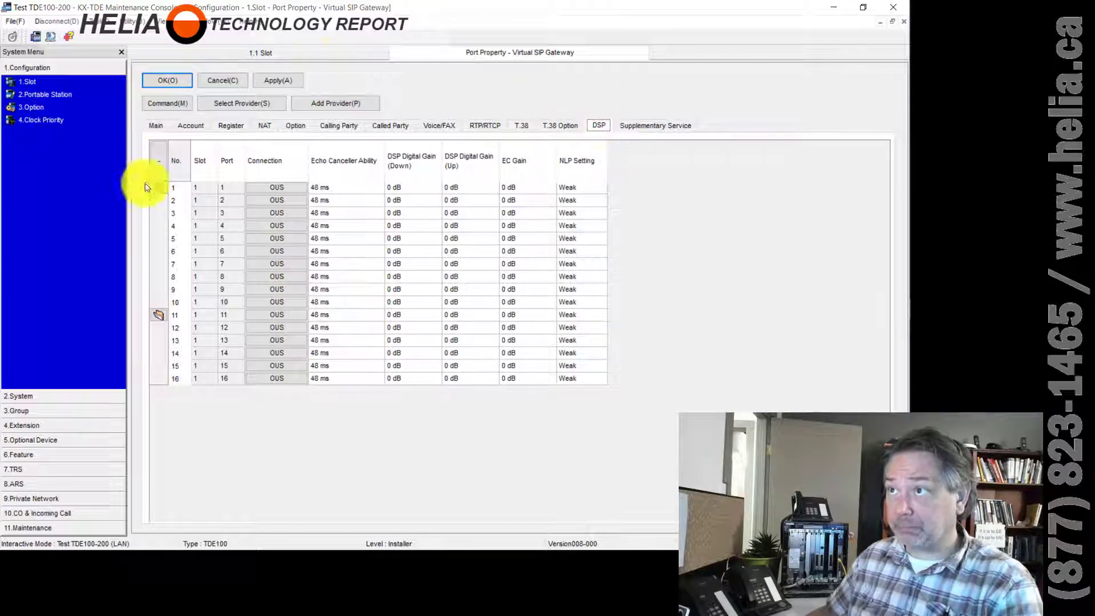
{"action": "left_click", "coordinate": [632, 125]}
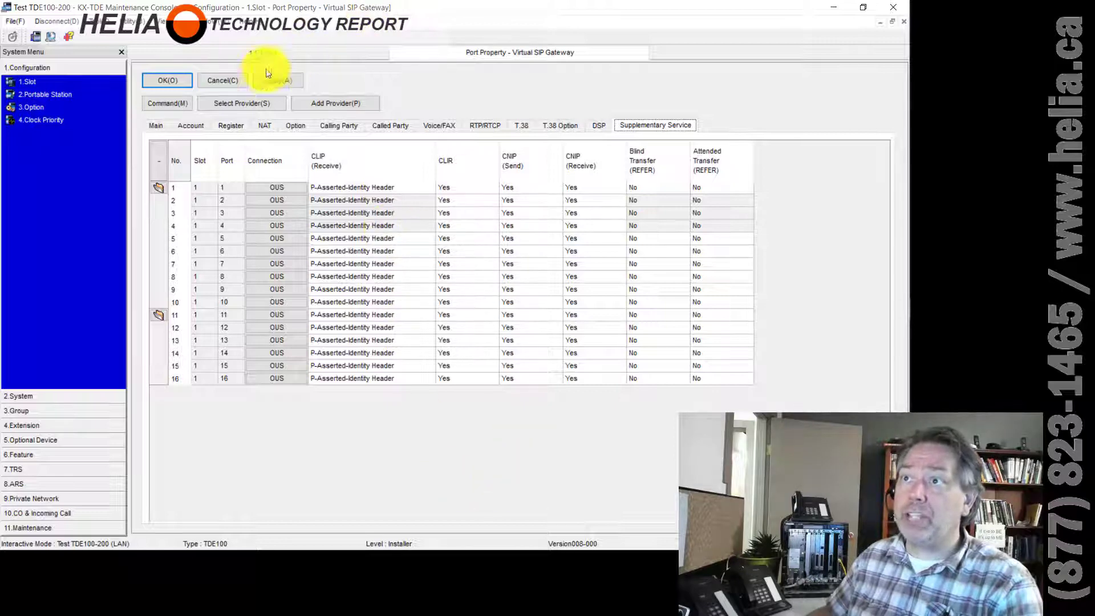
- Save the port settings and put the slot 1 V-SIPGW16 card into service
{"action": "left_click", "coordinate": [167, 85]}
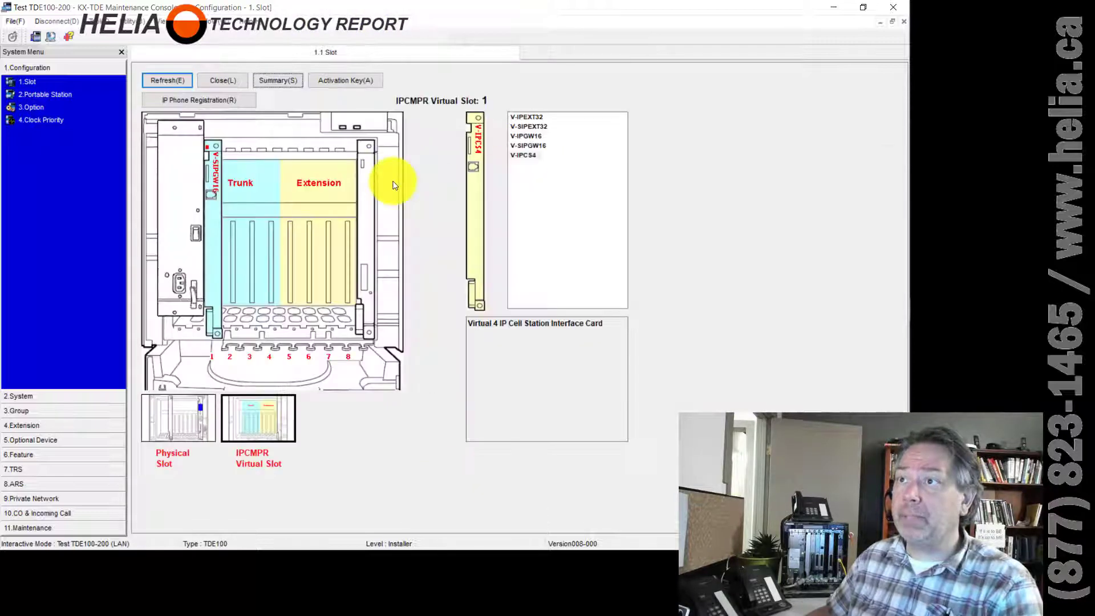
{"action": "right_click", "coordinate": [211, 151]}
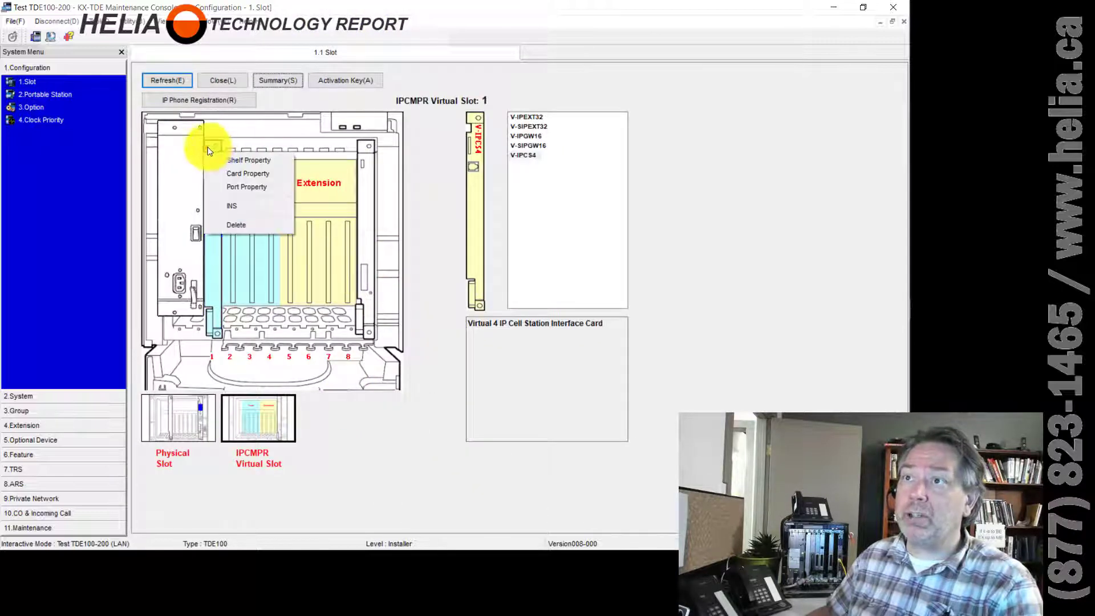
{"action": "left_click", "coordinate": [231, 204]}
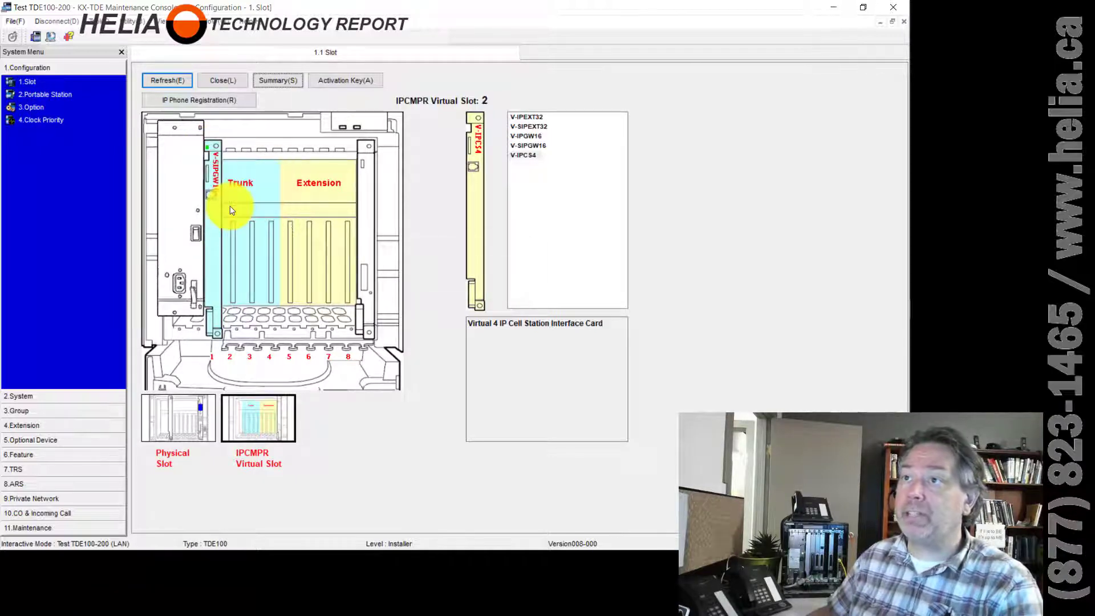
{"action": "right_click", "coordinate": [211, 169]}
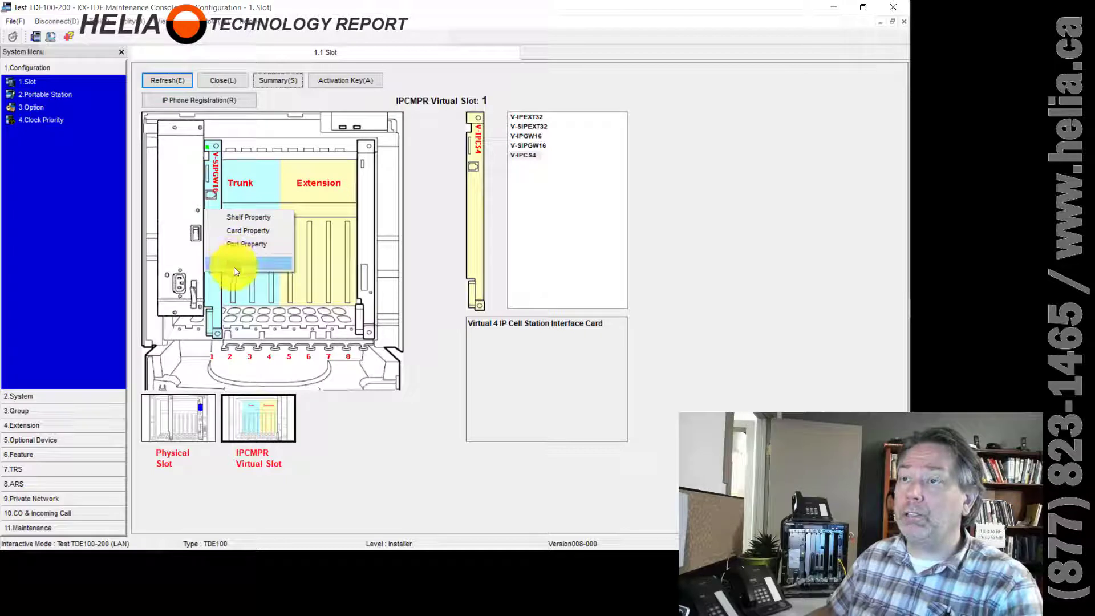
{"action": "left_click", "coordinate": [242, 244]}
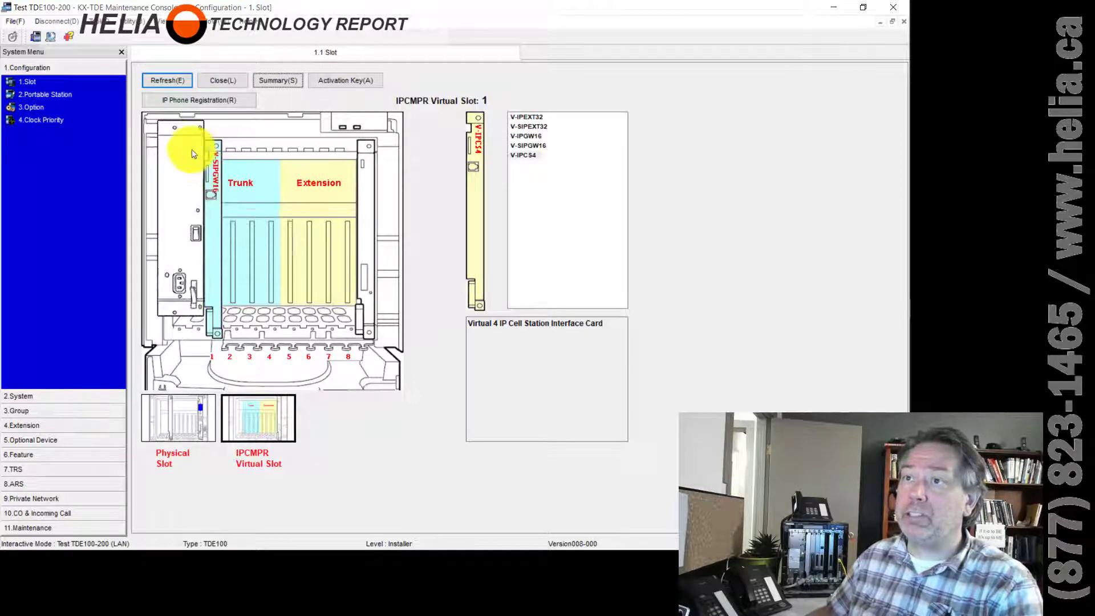
- Set the gateway card's ports 1–4 to INS and save the port properties
{"action": "right_click", "coordinate": [207, 151]}
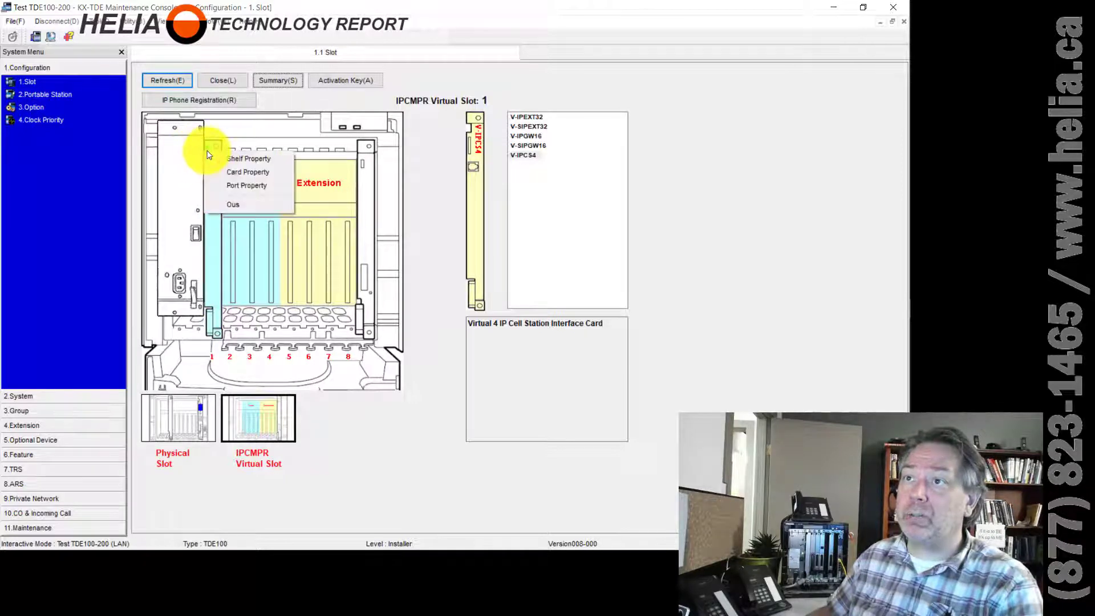
{"action": "left_click", "coordinate": [237, 186]}
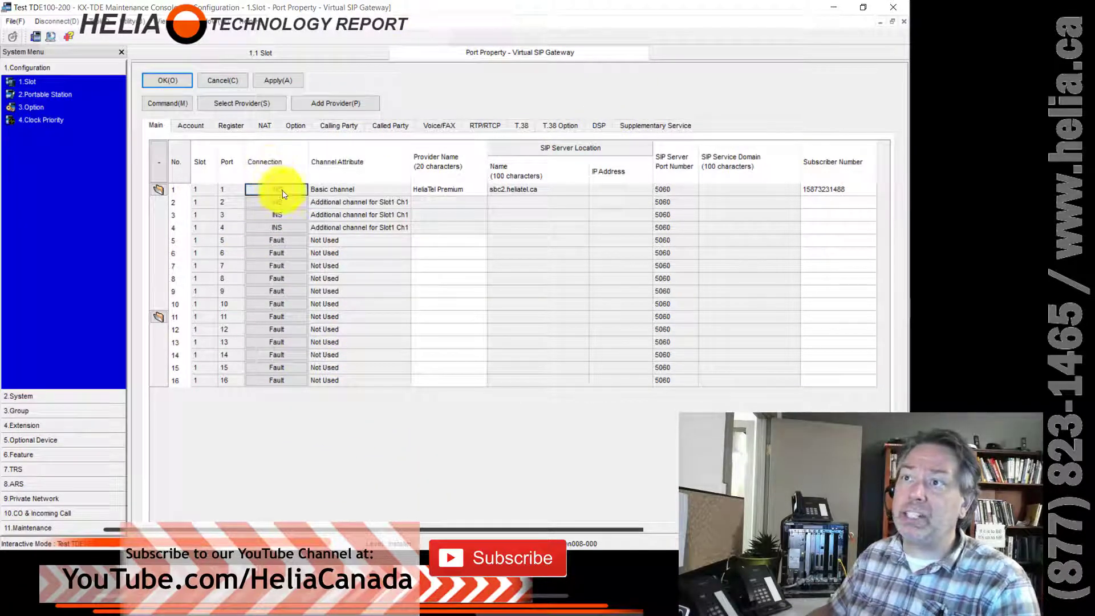
{"action": "left_click_drag", "start_coordinate": [283, 195], "coordinate": [287, 231]}
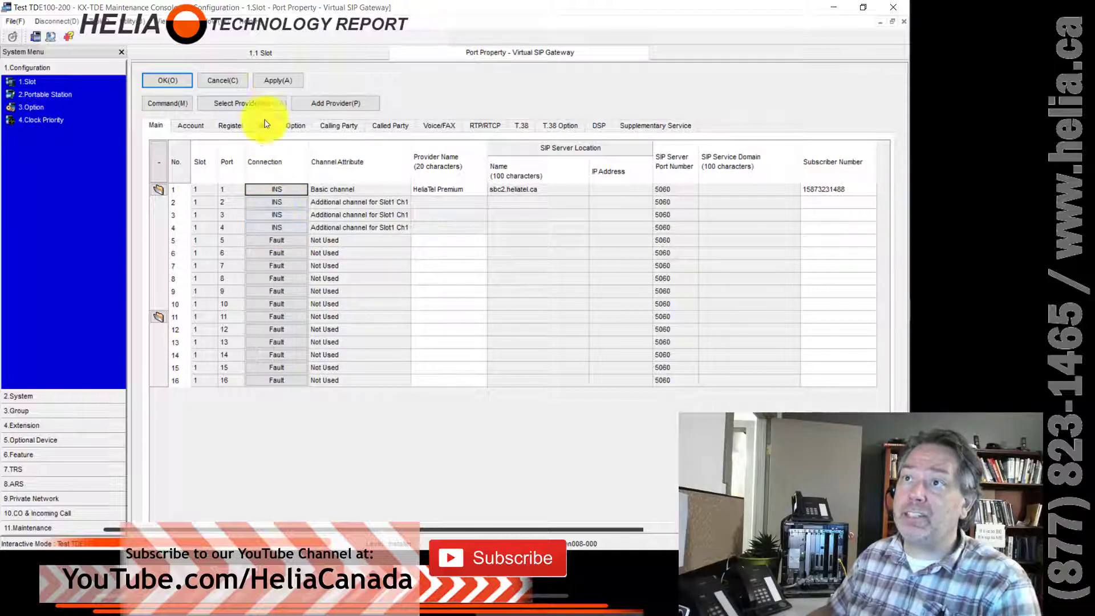
{"action": "left_click", "coordinate": [170, 81]}
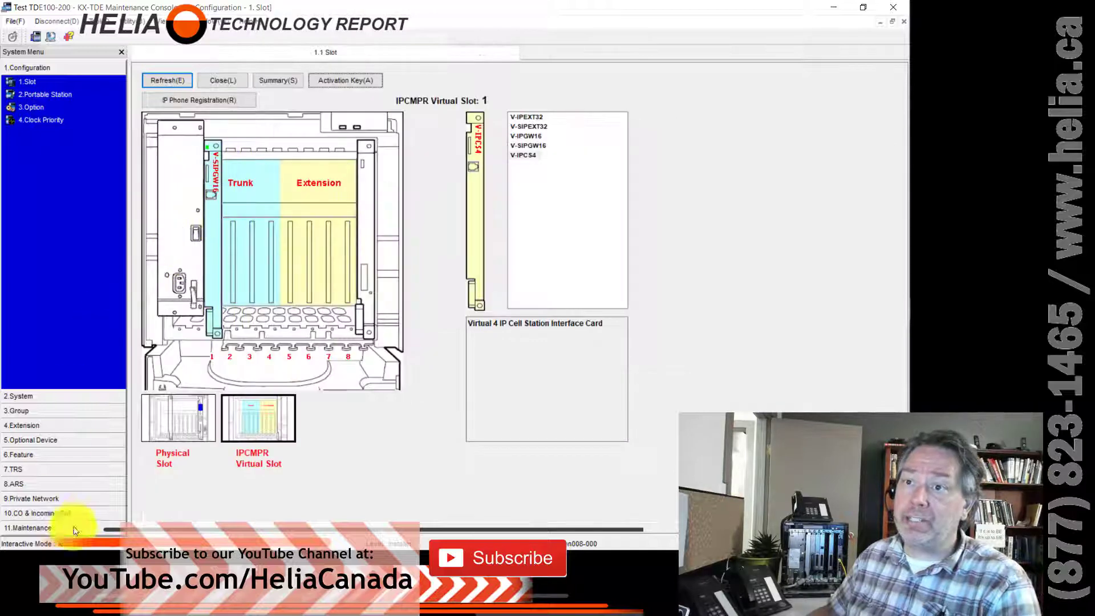
- Open the 10.3 DDI/DID Table and widen its number column to show entry 1's DID to 102
{"action": "left_click", "coordinate": [29, 516]}
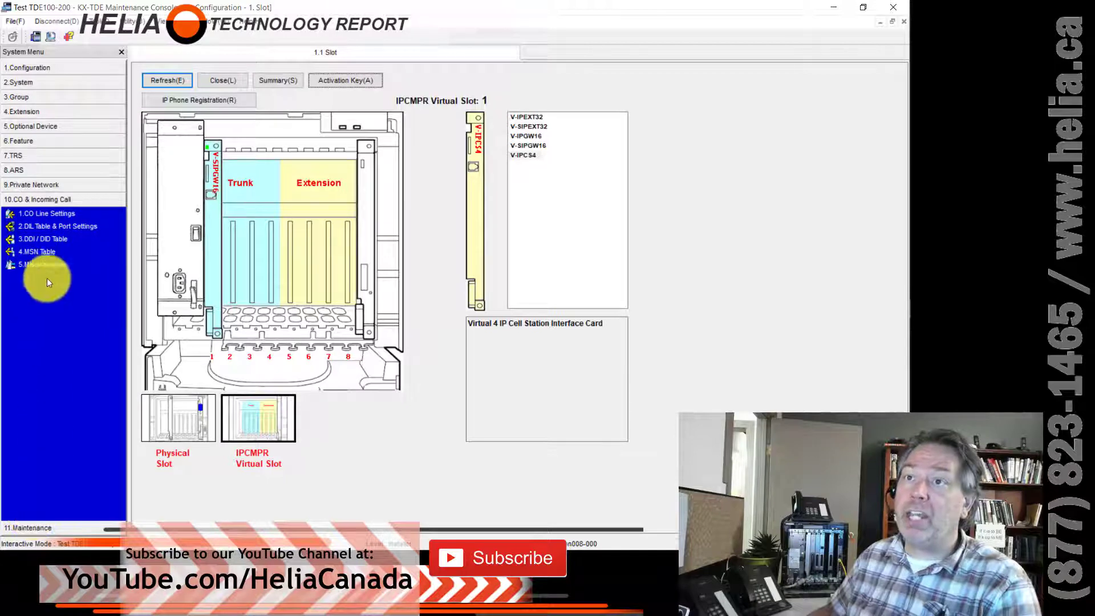
{"action": "left_click", "coordinate": [55, 242]}
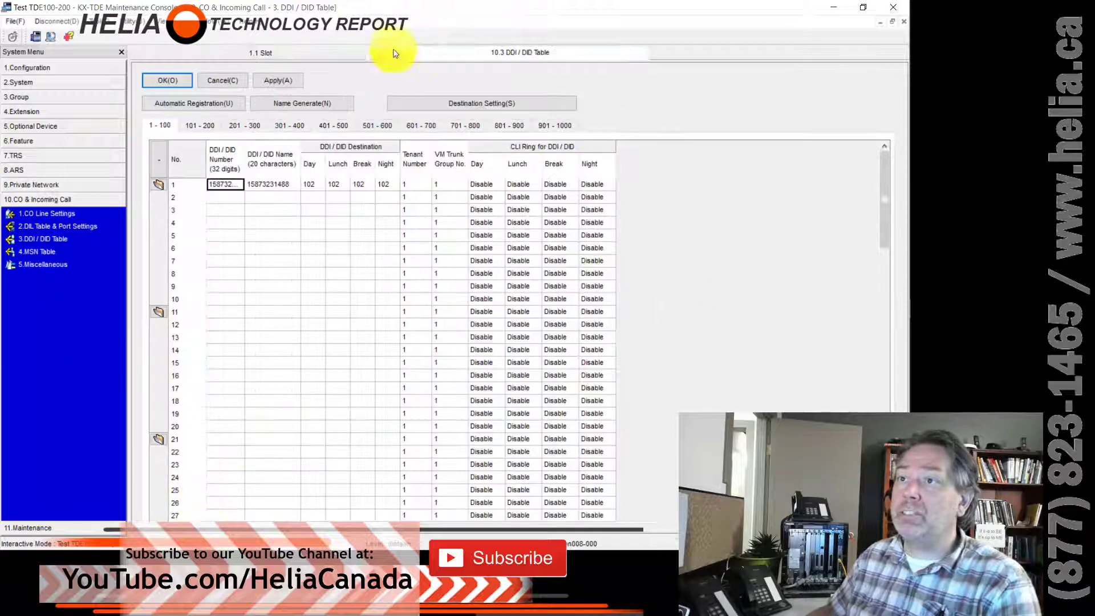
{"action": "left_click_drag", "start_coordinate": [245, 147], "coordinate": [298, 148]}
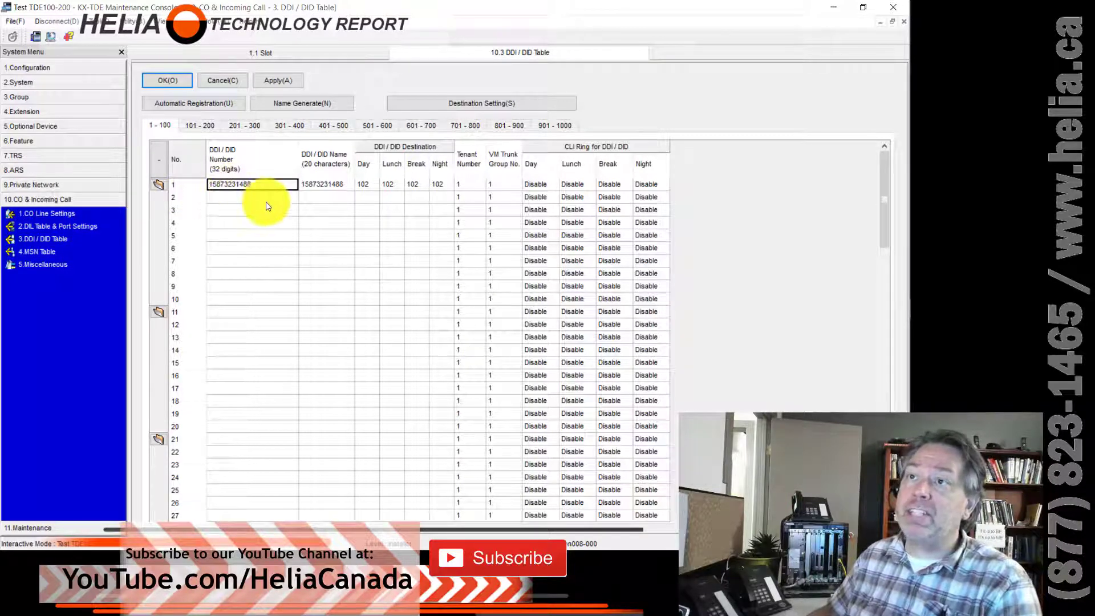
{"action": "double_click", "coordinate": [229, 192]}
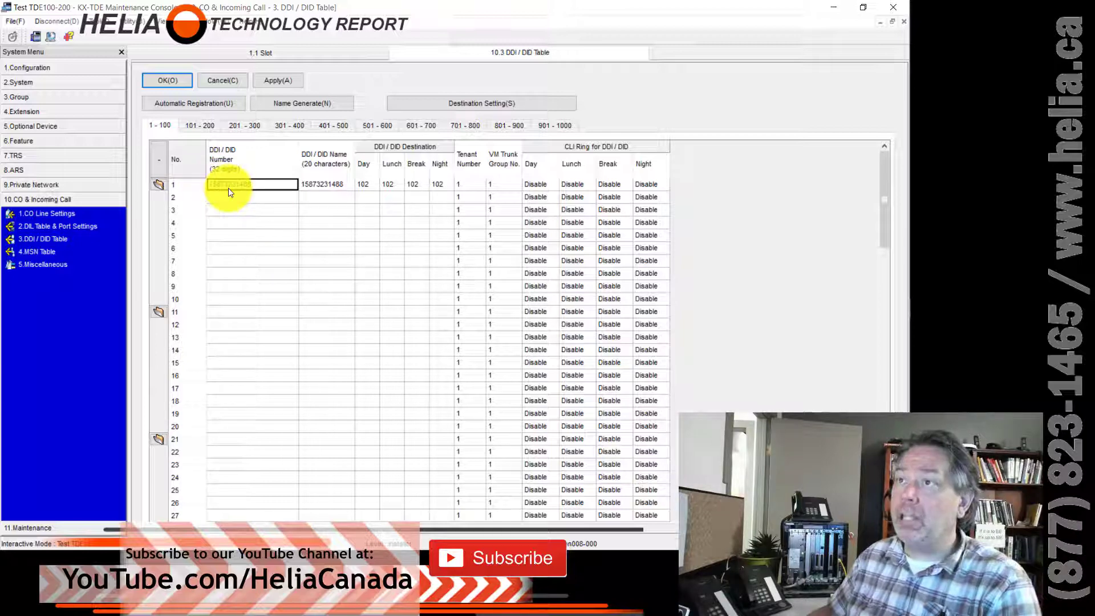